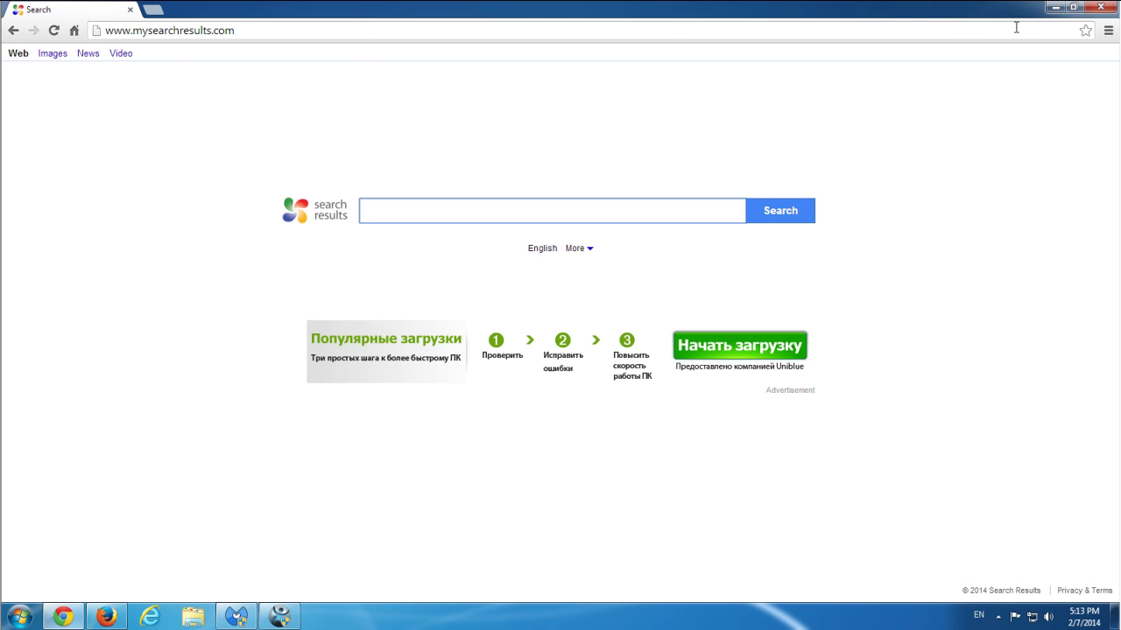
- Switch to Firefox, examine its installed extensions in the Add-ons Manager, and close the browser
left_click(1055, 7)
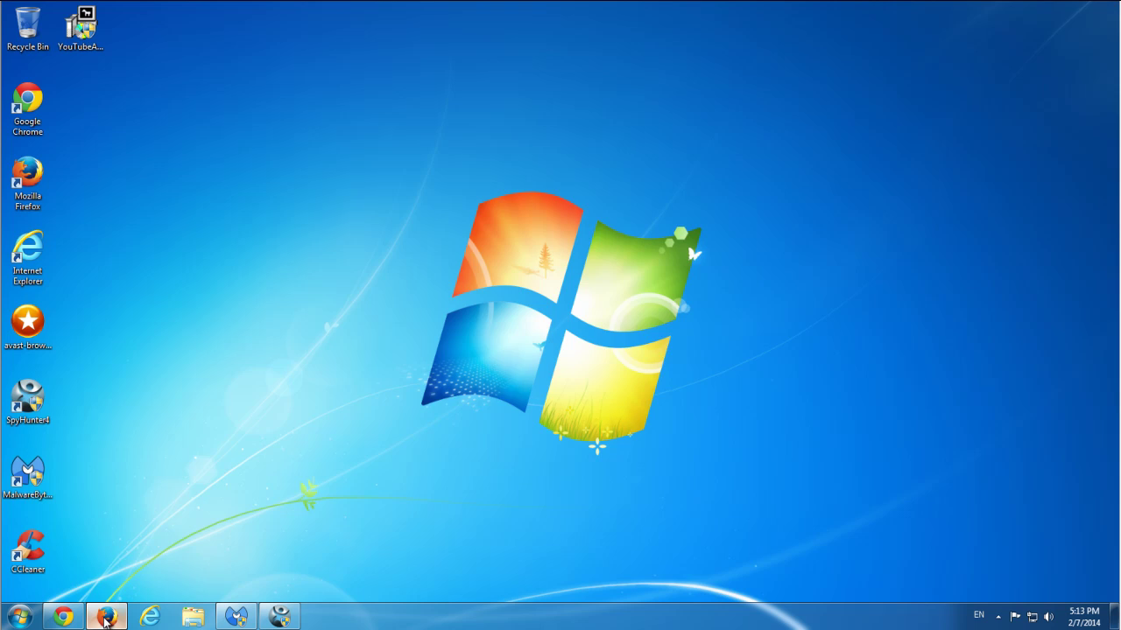
left_click(106, 617)
left_click(324, 11)
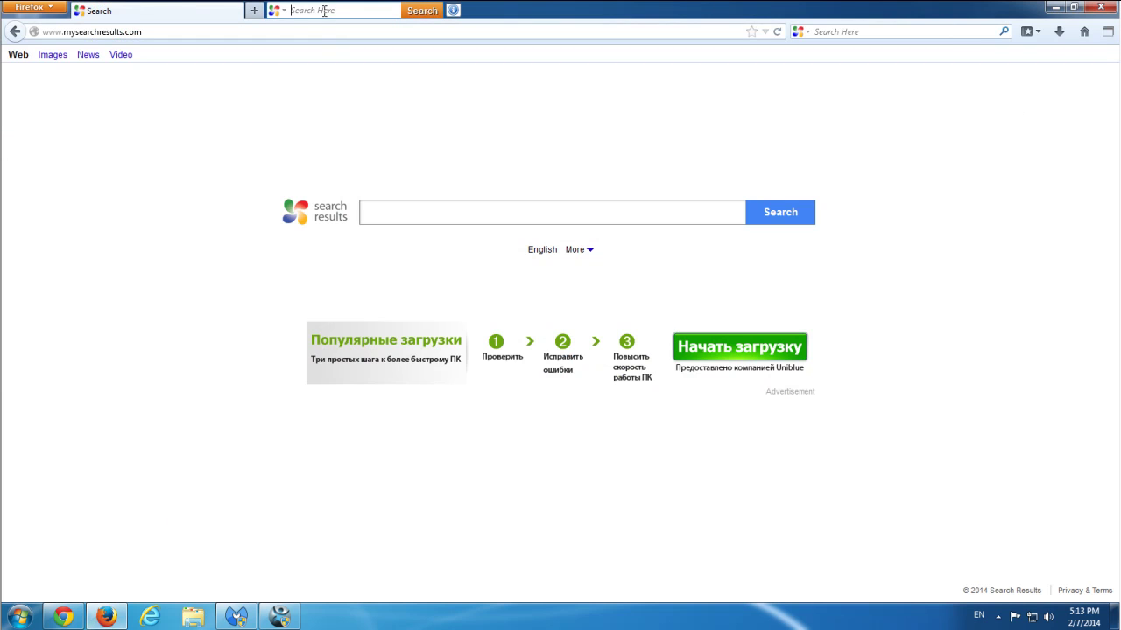
left_click(35, 7)
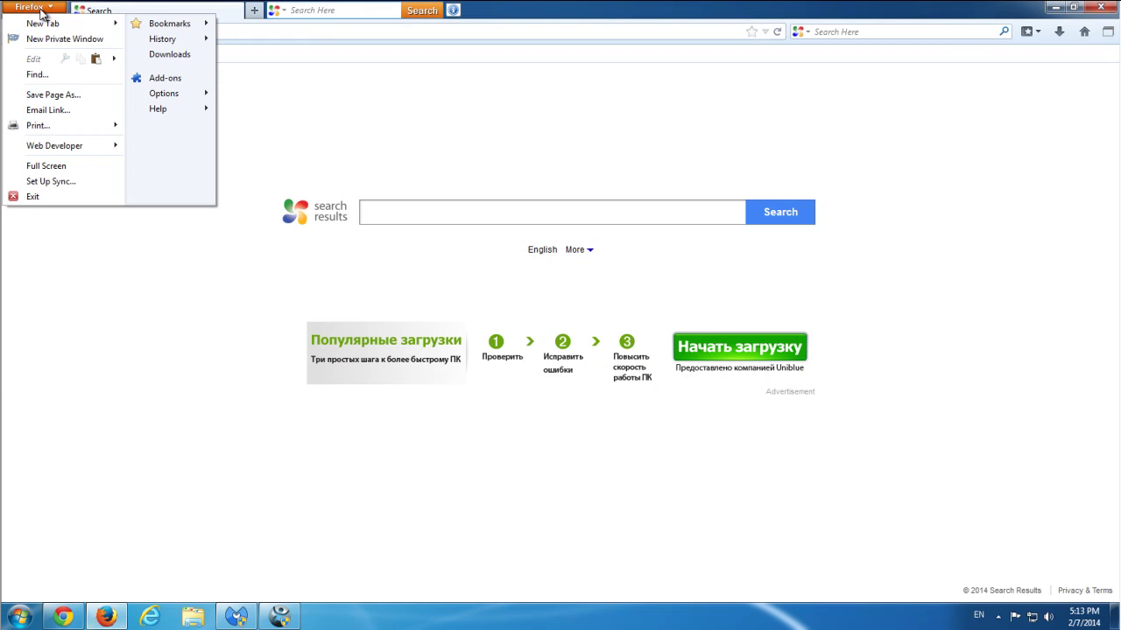
left_click(150, 76)
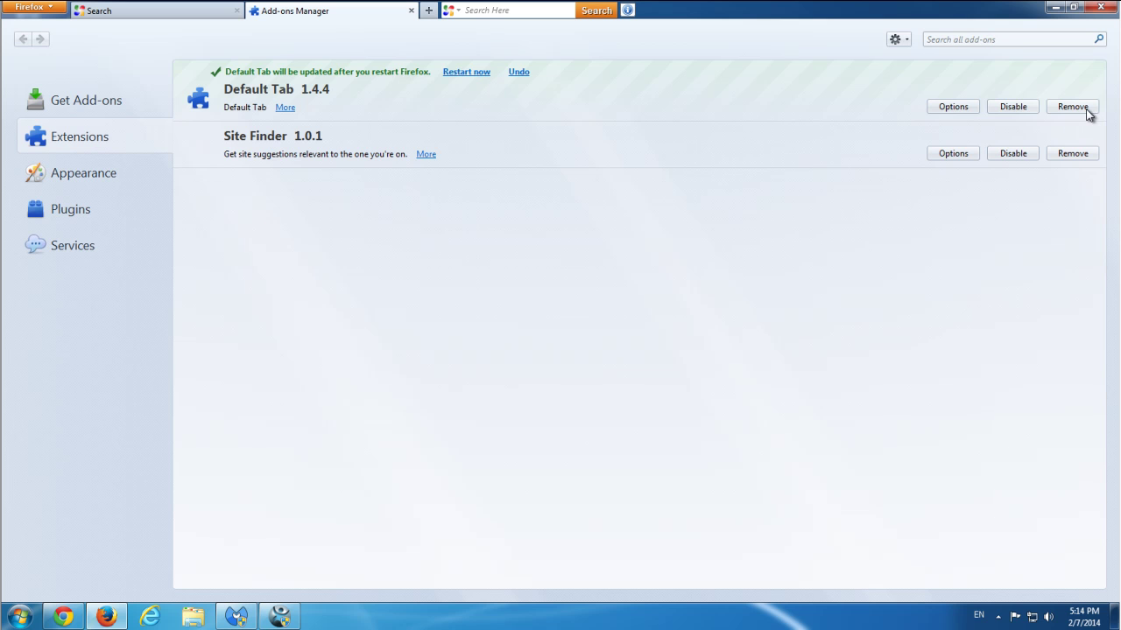
left_click(411, 10)
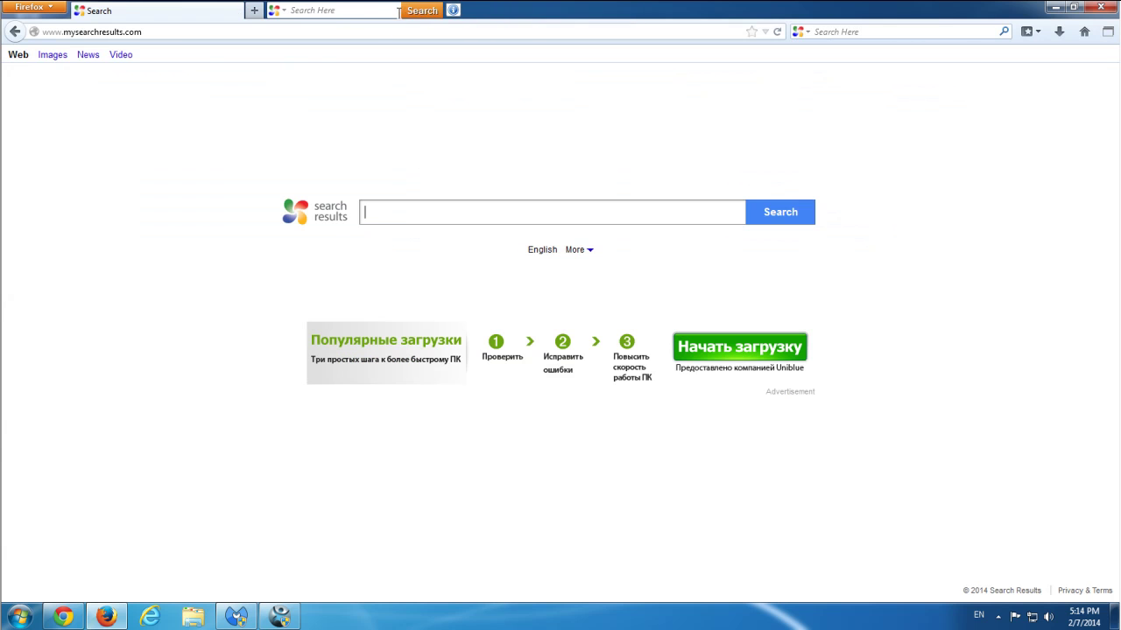
left_click(1100, 10)
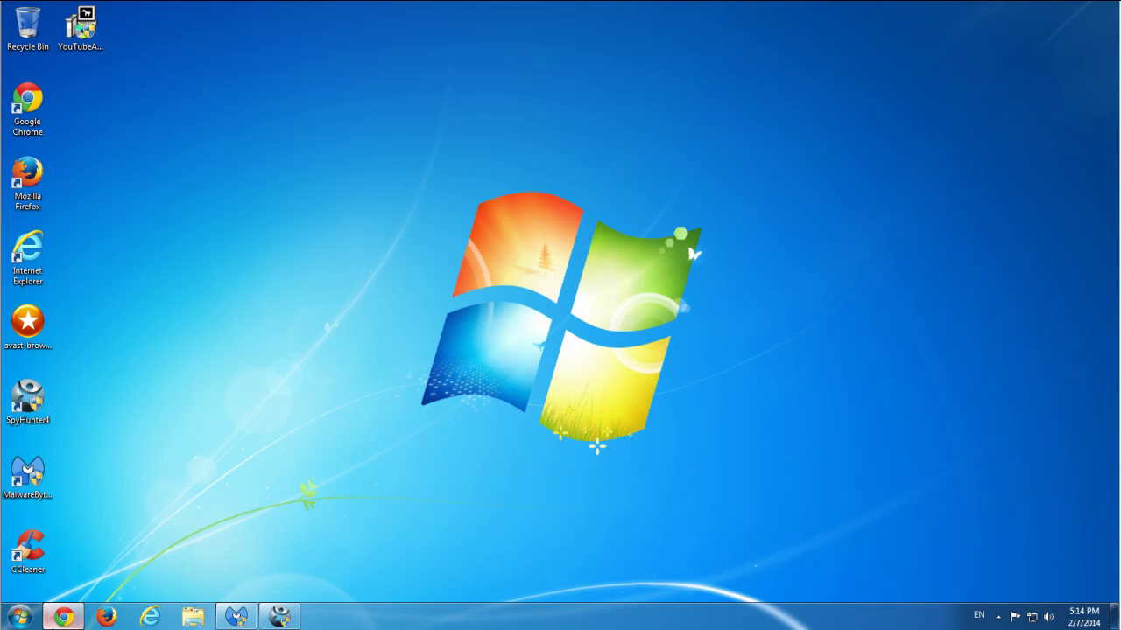
- Switch to Google Chrome, examine its installed extensions, and close the browser
left_click(63, 619)
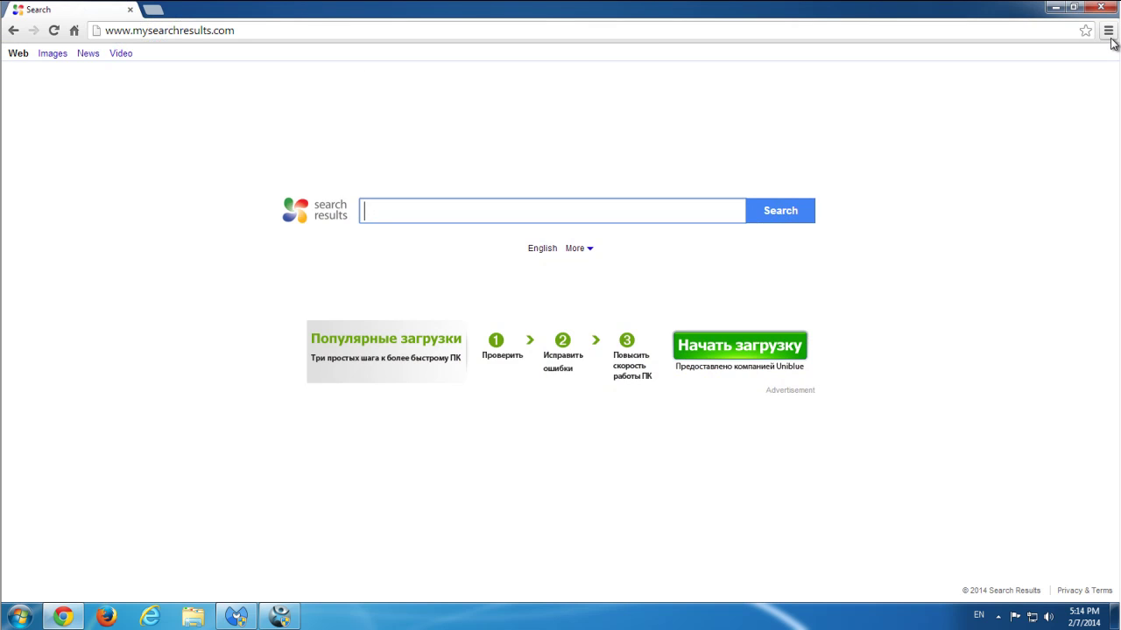
left_click(1109, 33)
left_click(977, 326)
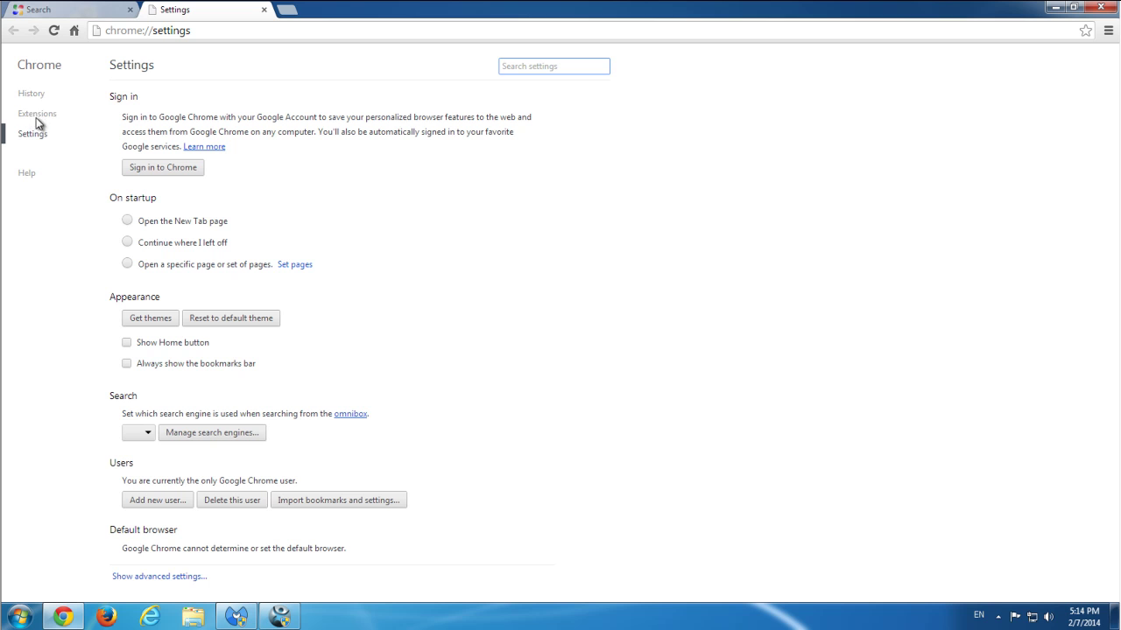
left_click(49, 117)
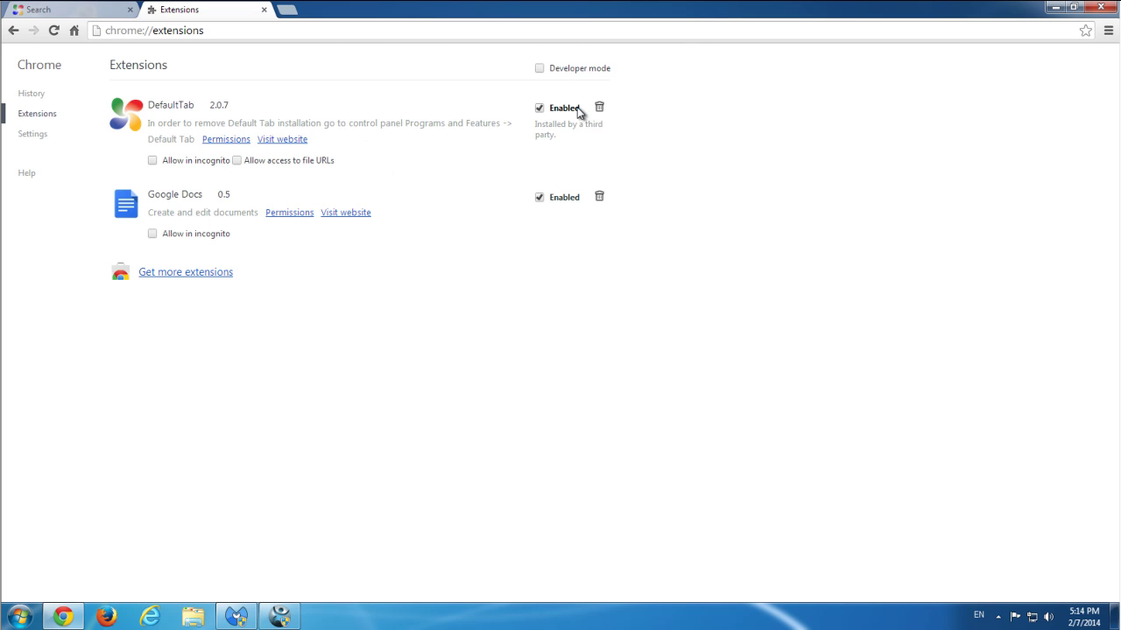
left_click(263, 9)
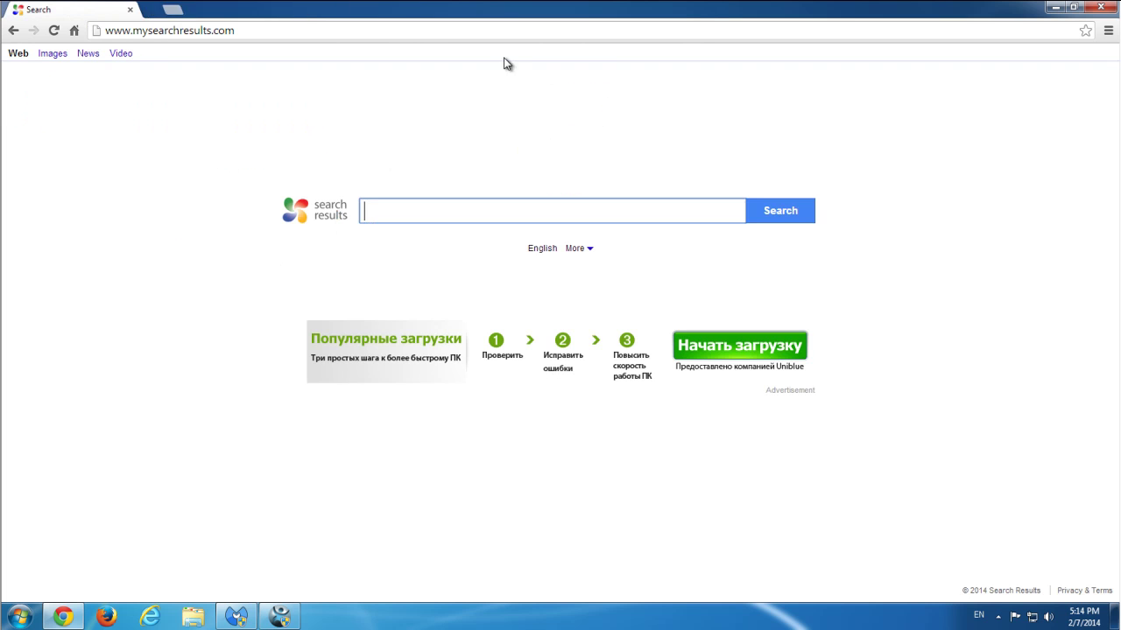
left_click(1100, 7)
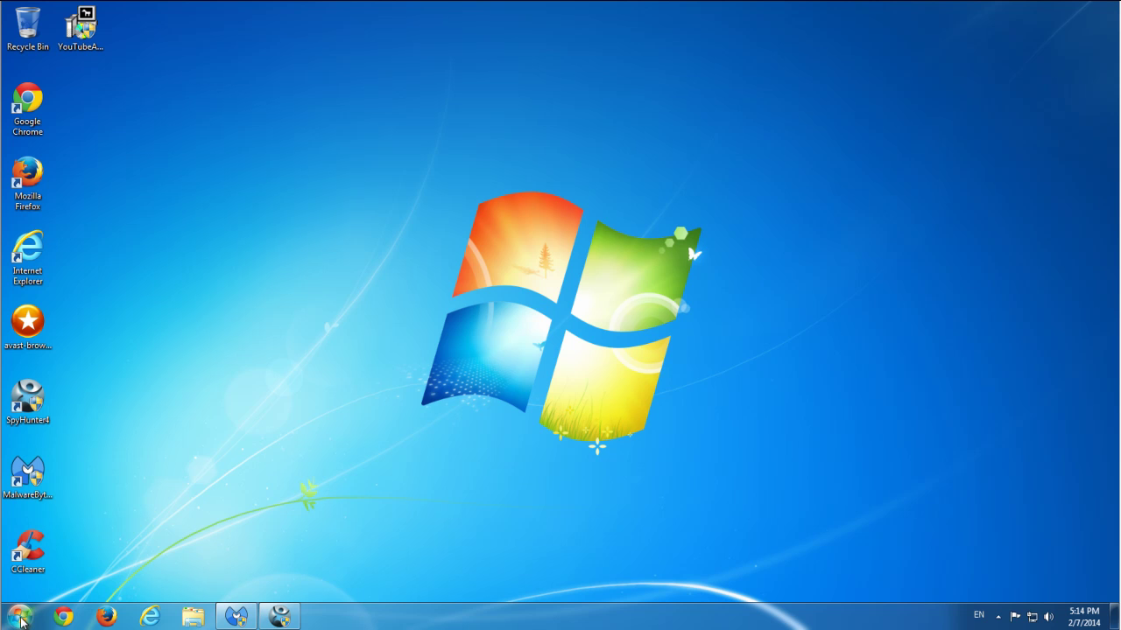
- Uninstall the SiteFinder program through the Windows Control Panel and close its uninstaller
left_click(21, 619)
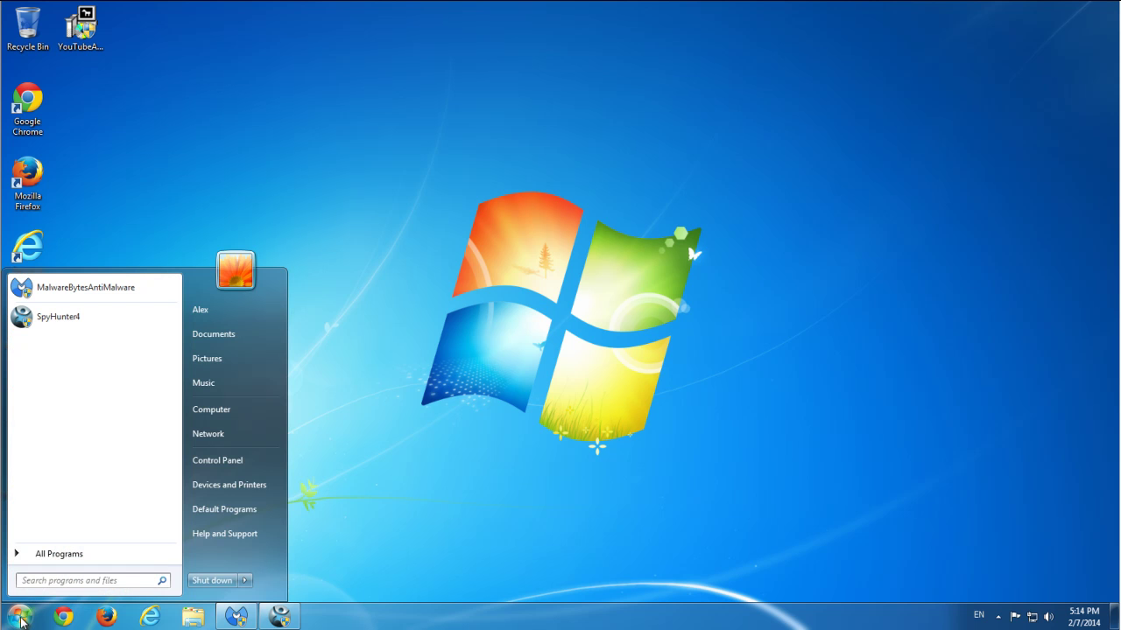
left_click(229, 462)
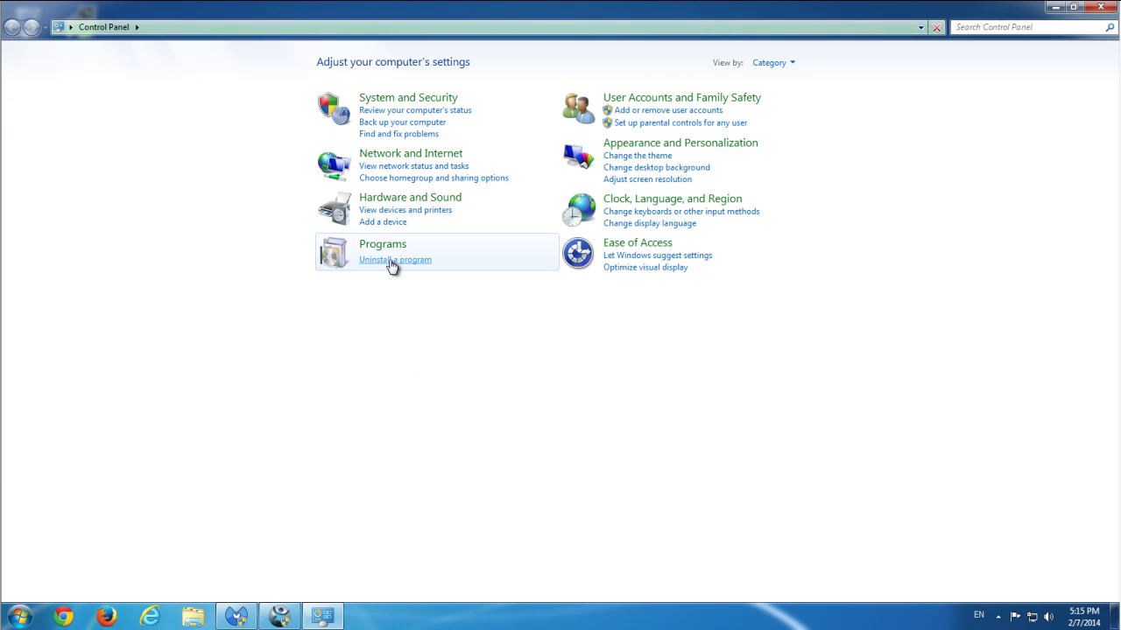
left_click(393, 262)
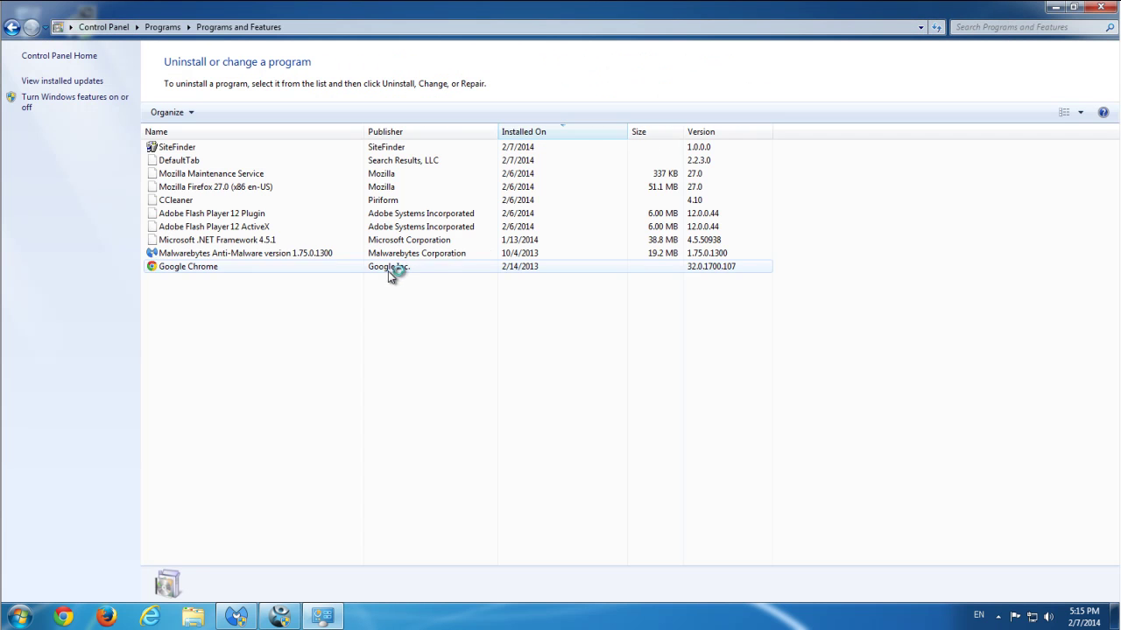
left_click(154, 148)
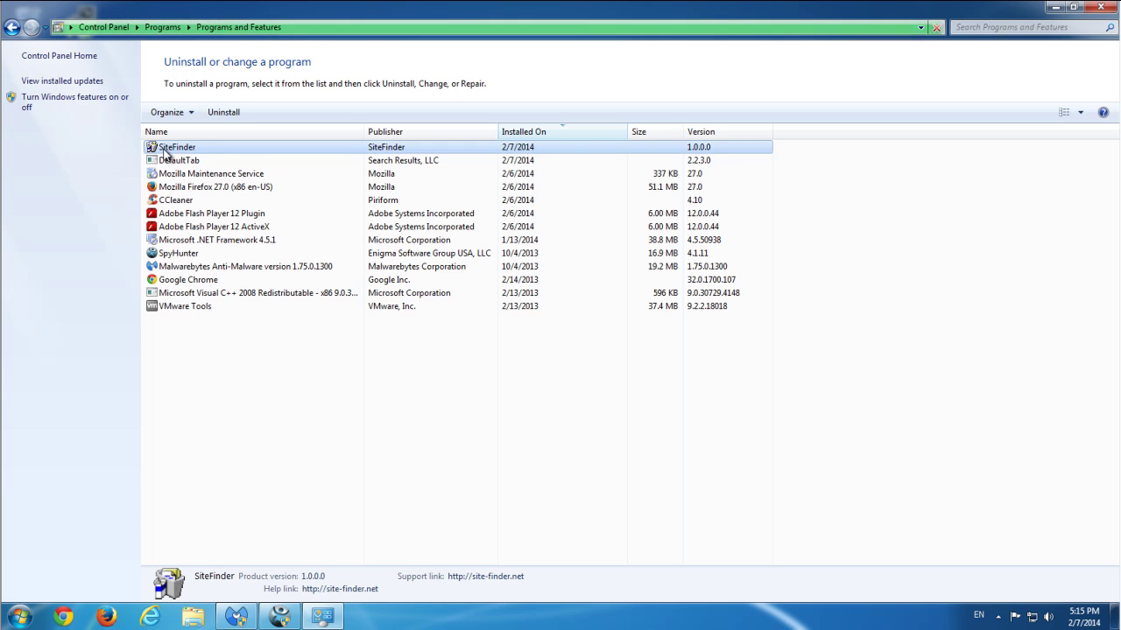
left_click(226, 112)
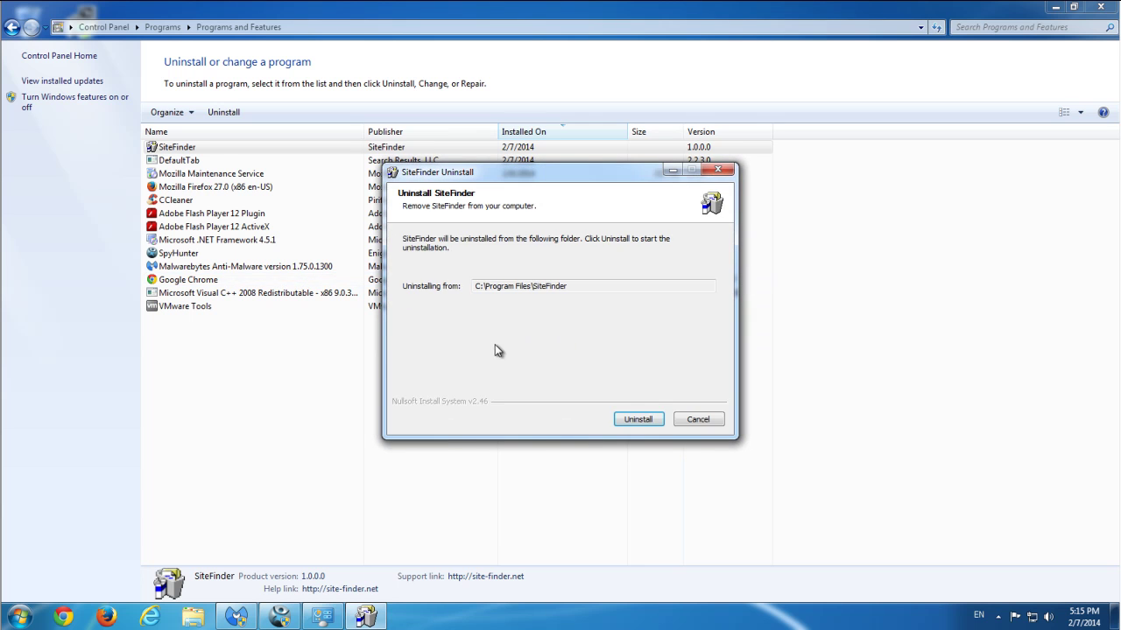
left_click(638, 419)
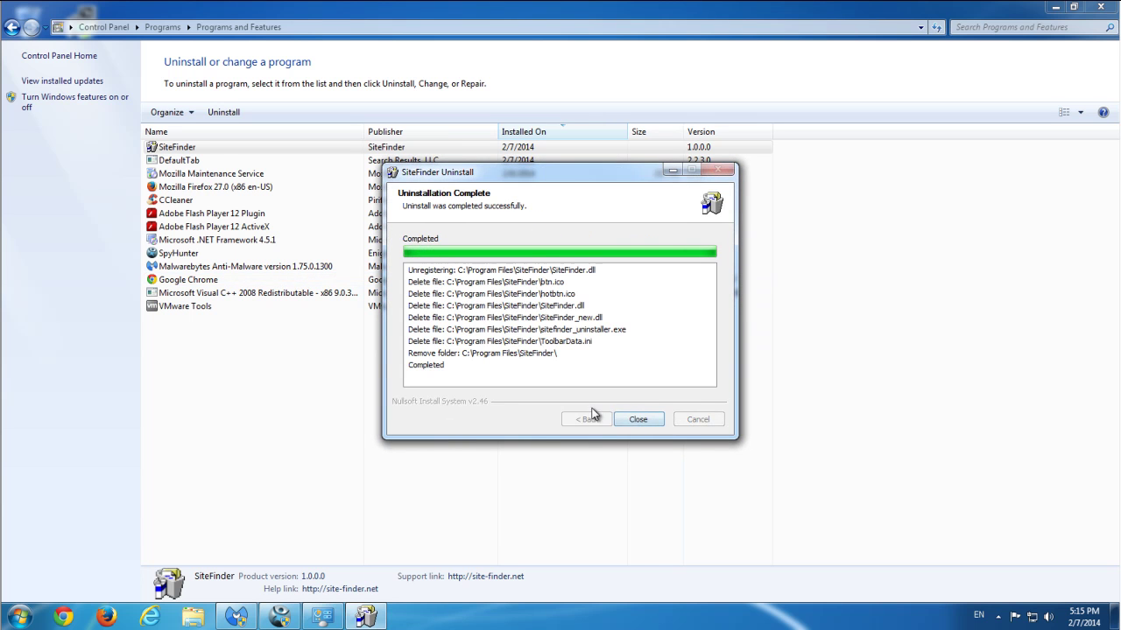
left_click(638, 419)
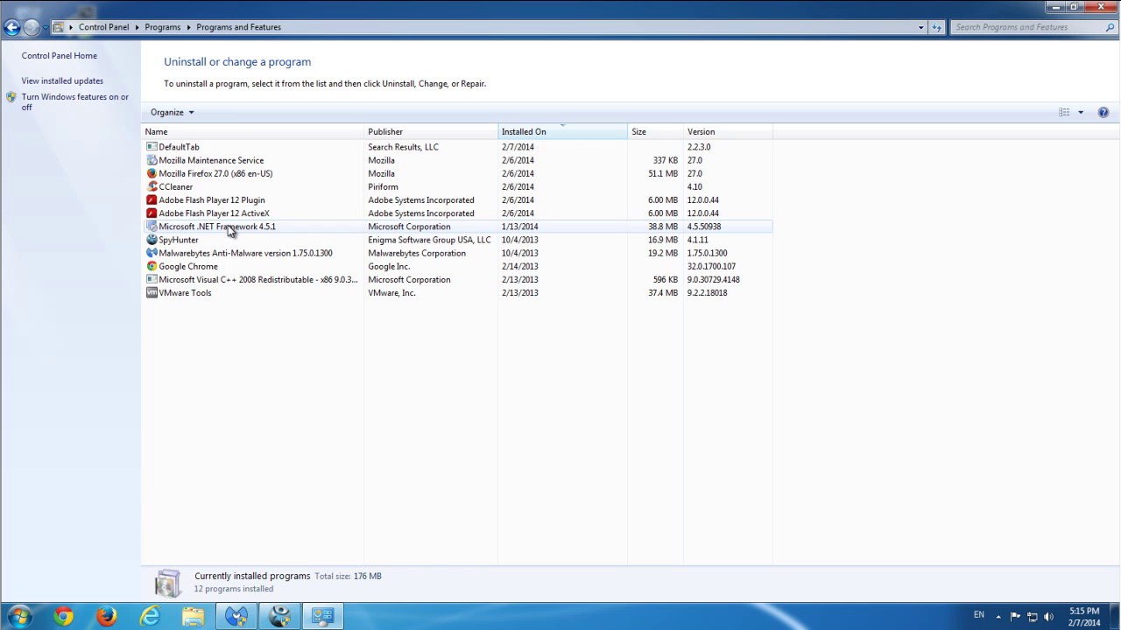
- Uninstall the DefaultTab program, close the installed programs window, and refresh the desktop
left_click(180, 146)
left_click(210, 116)
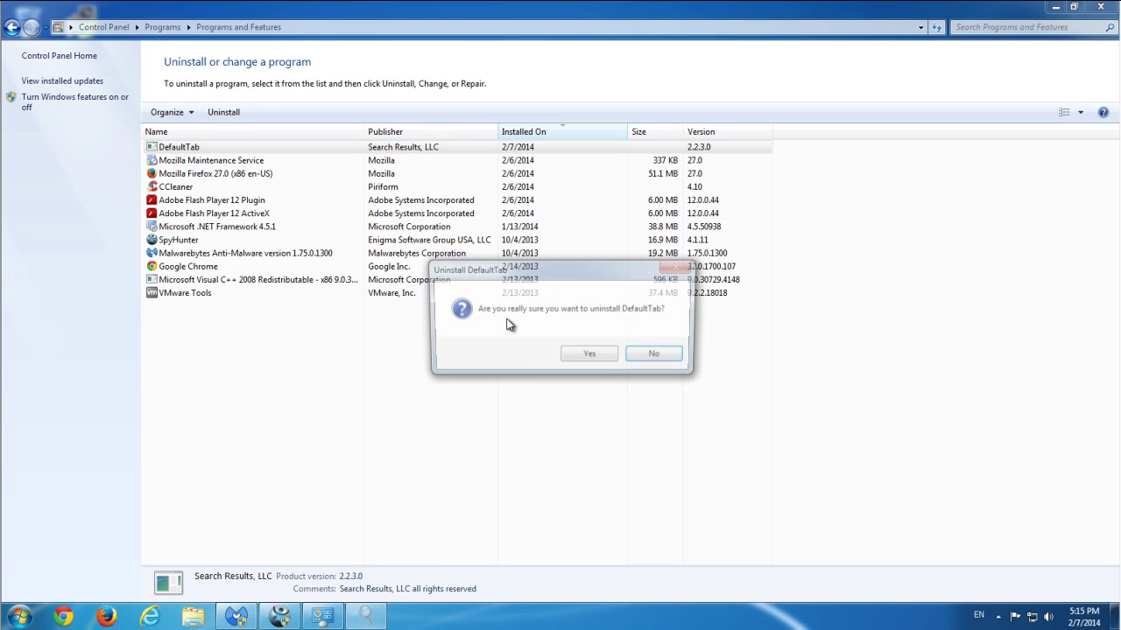
left_click(579, 359)
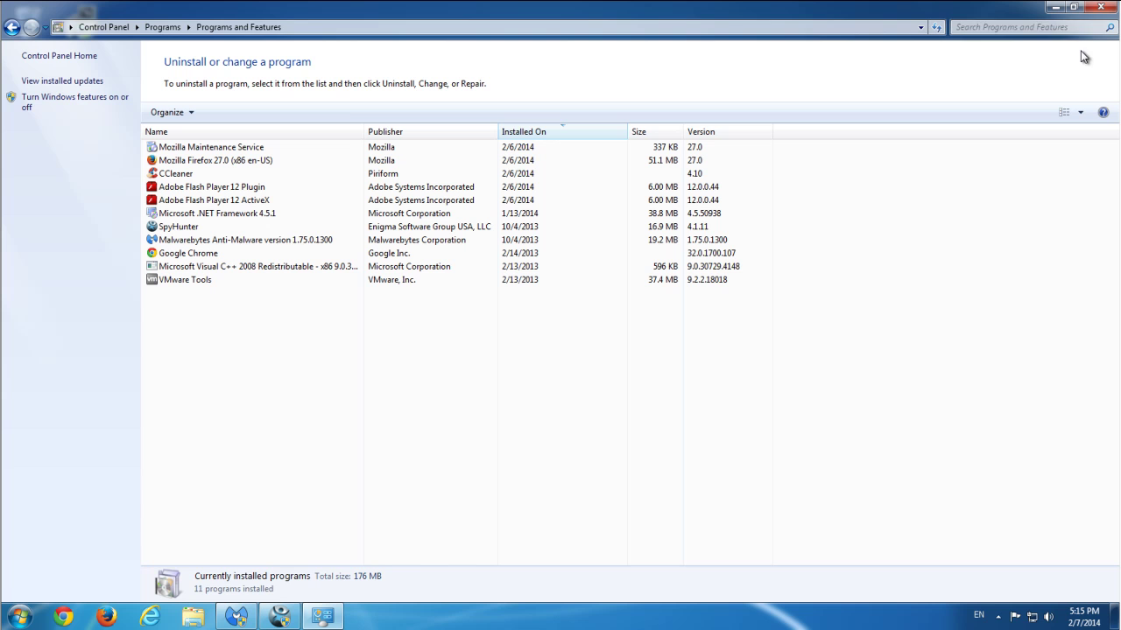
left_click(1099, 10)
right_click(280, 219)
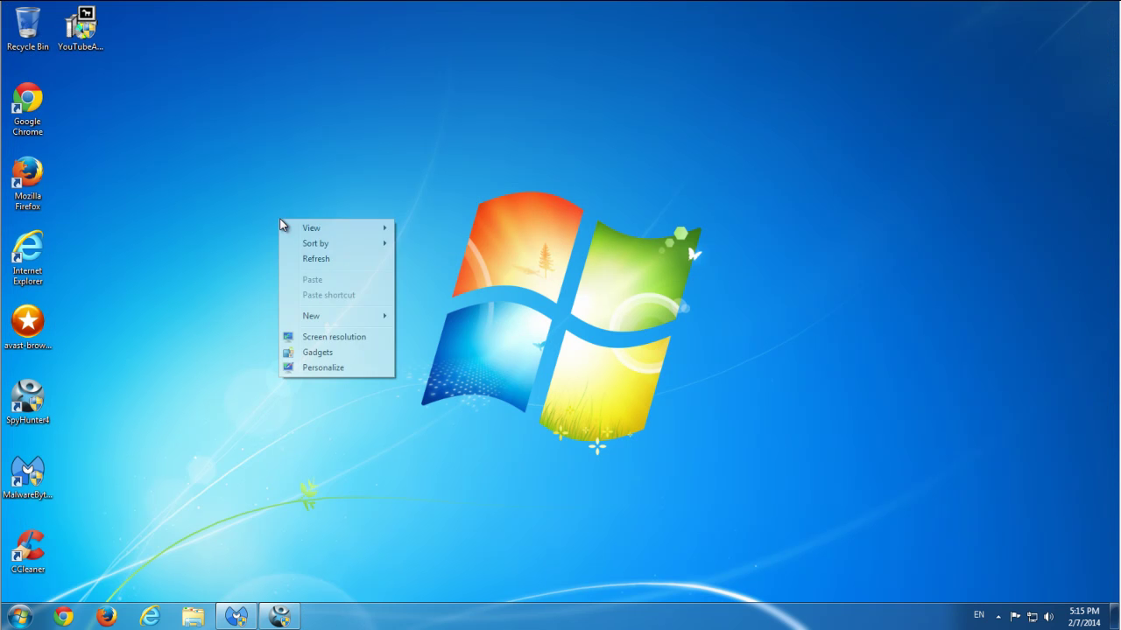
left_click(333, 260)
- Switch to Firefox, remove the Site Finder 1.0.1 extension, and close the Add-ons Manager
left_click(106, 617)
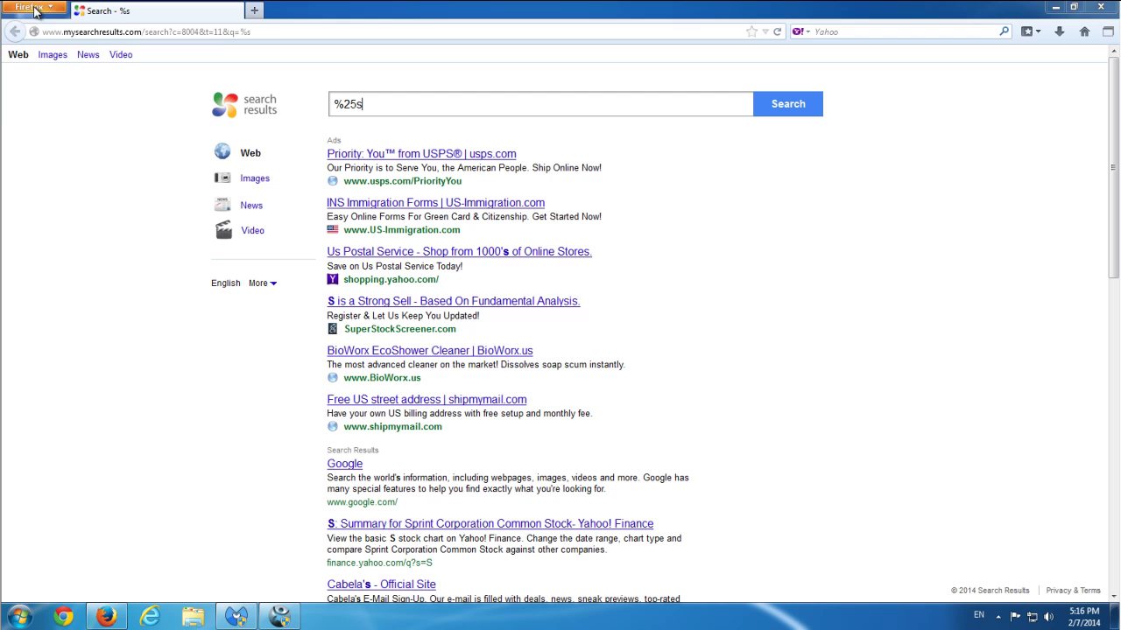
left_click(33, 8)
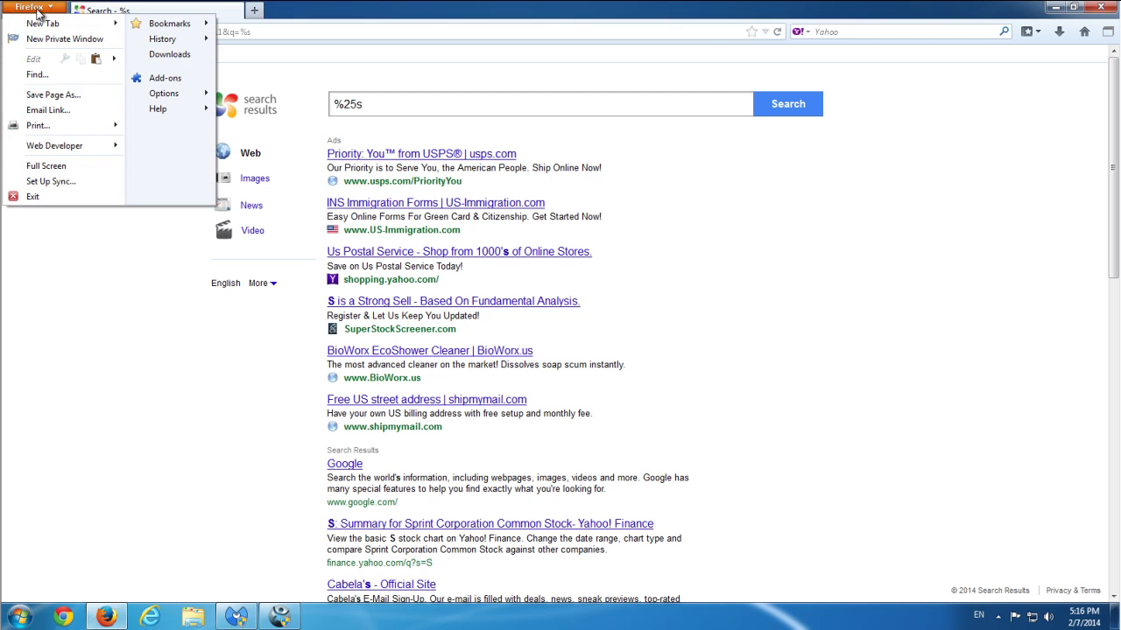
left_click(163, 77)
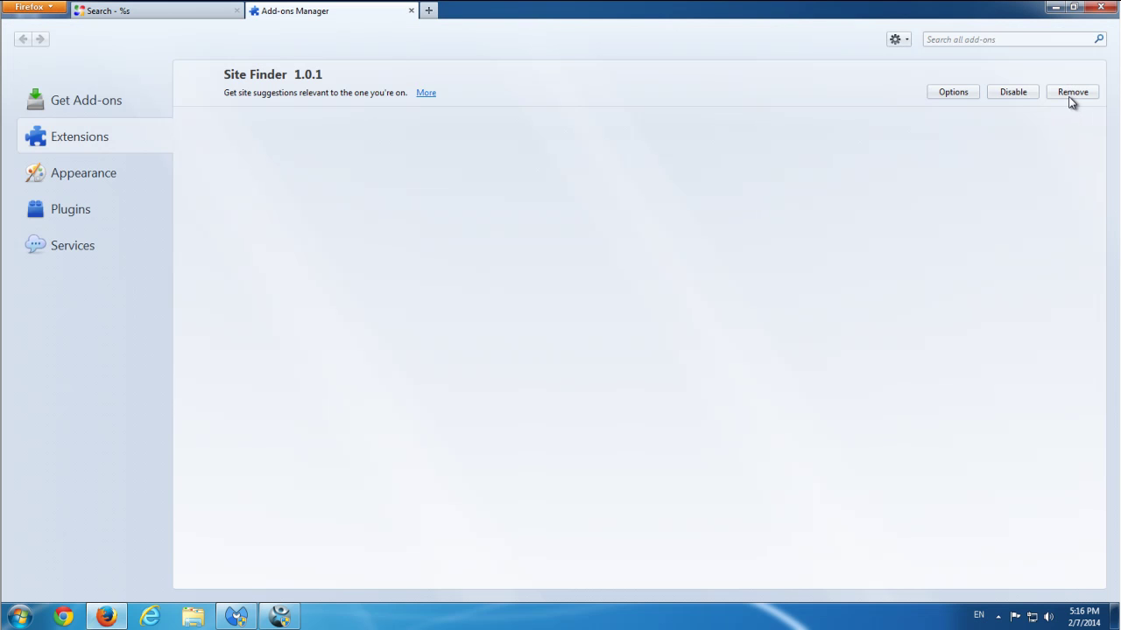
left_click(1066, 95)
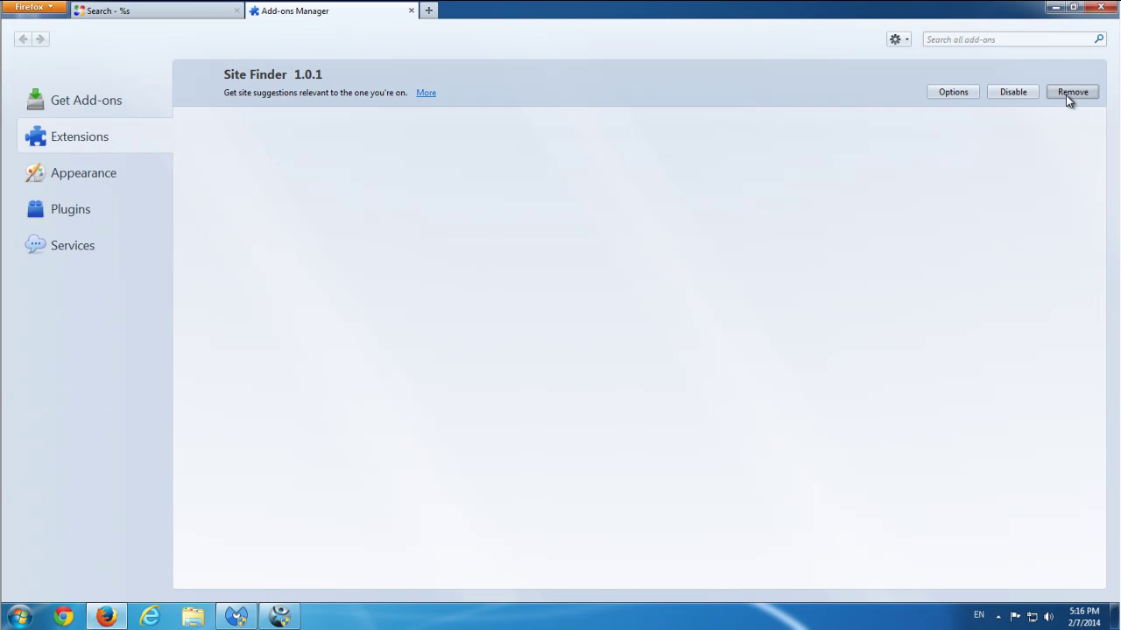
left_click(410, 11)
- Review the list of installed search engines and set Google as the engine of the browser's search bar
left_click(32, 7)
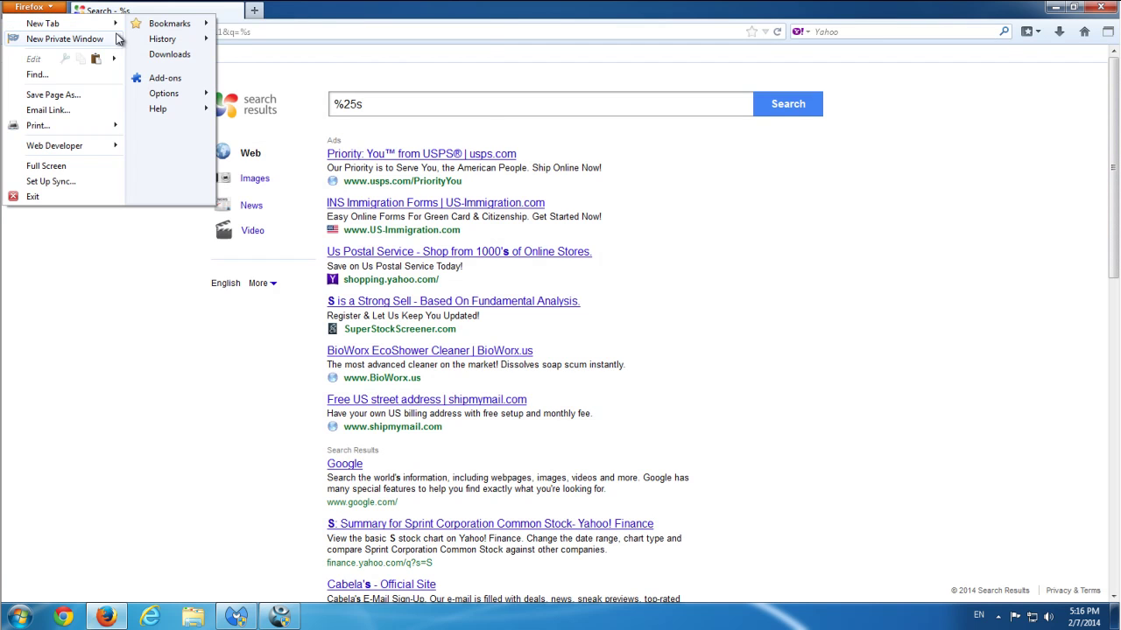
left_click(801, 35)
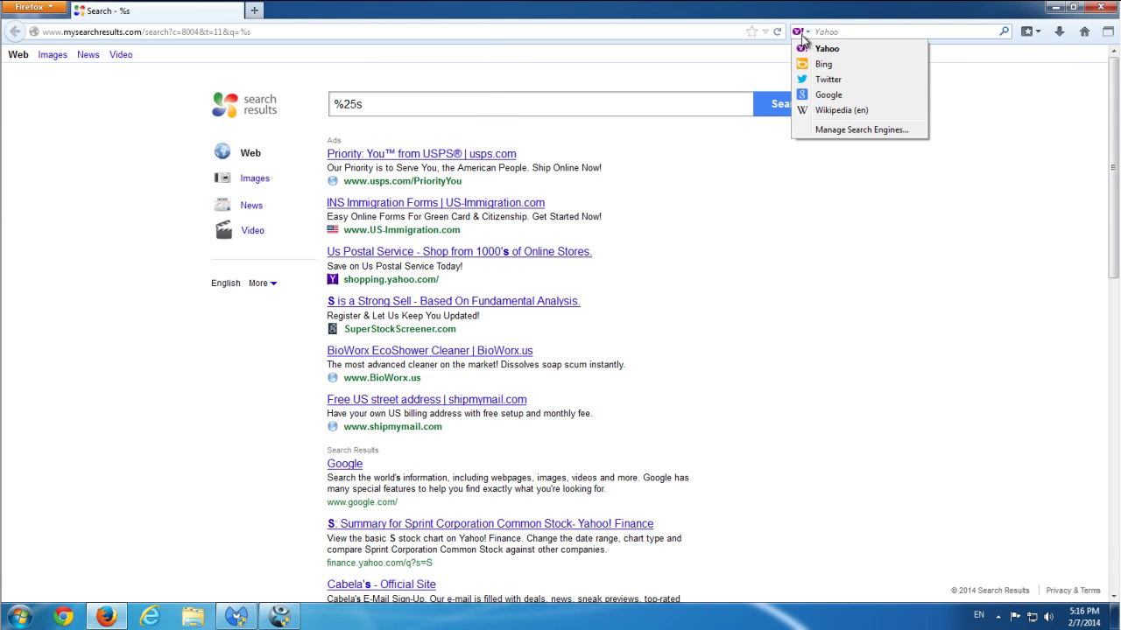
left_click(848, 129)
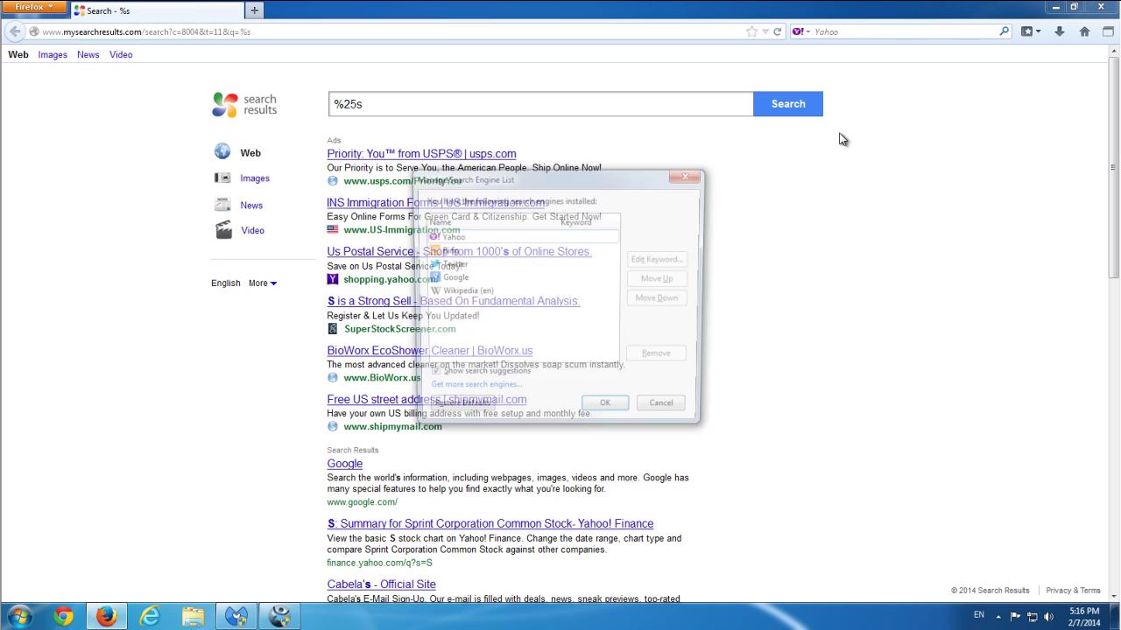
left_click(480, 280)
left_click(604, 412)
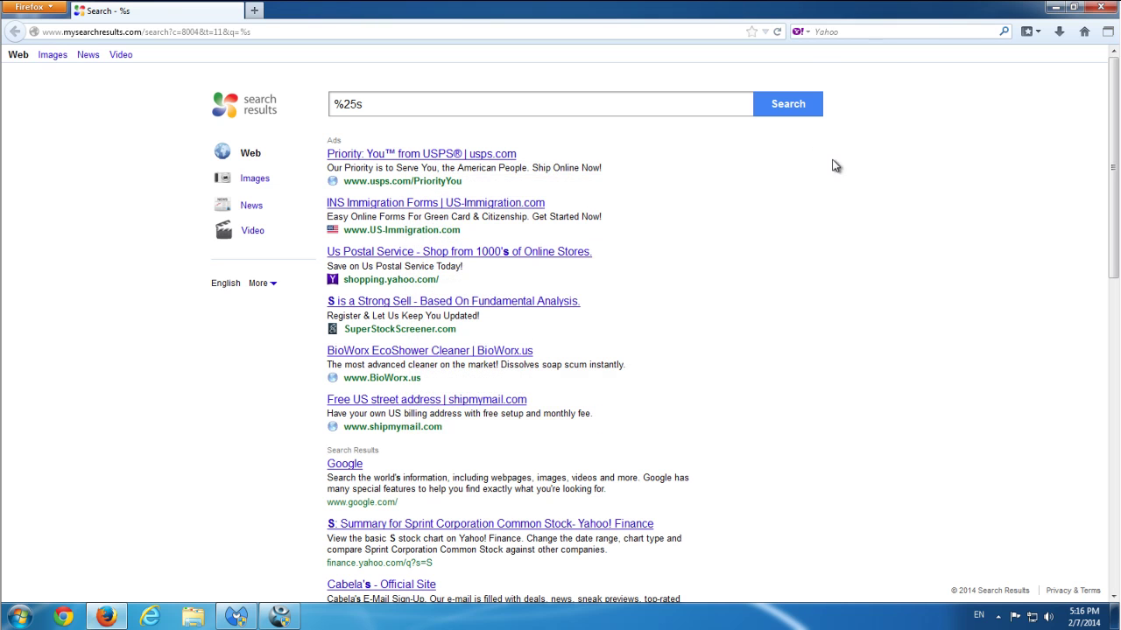
left_click(814, 37)
left_click(814, 94)
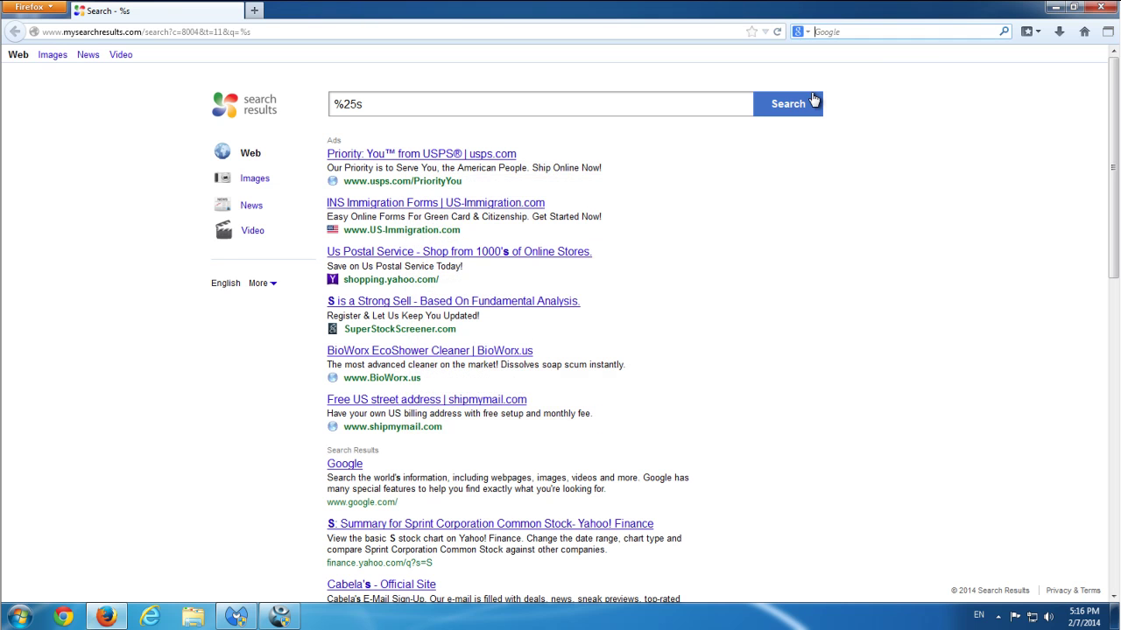
- Restore the Firefox home page to its default in the general options and save the change
left_click(38, 12)
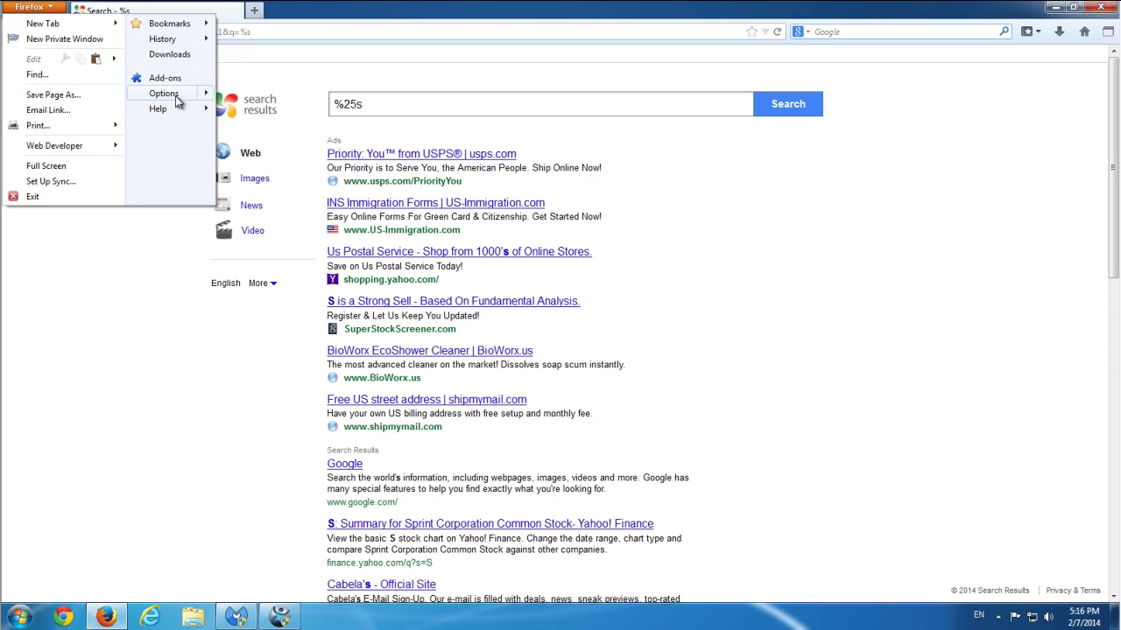
mouse_move(176, 102)
left_click(247, 98)
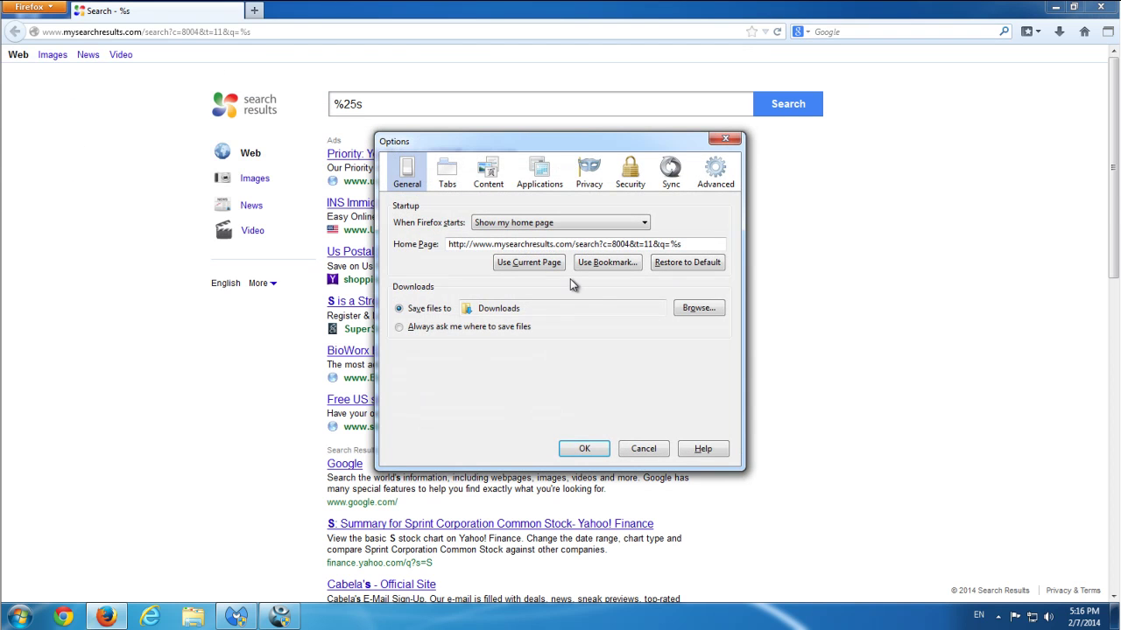
left_click(716, 267)
left_click(584, 449)
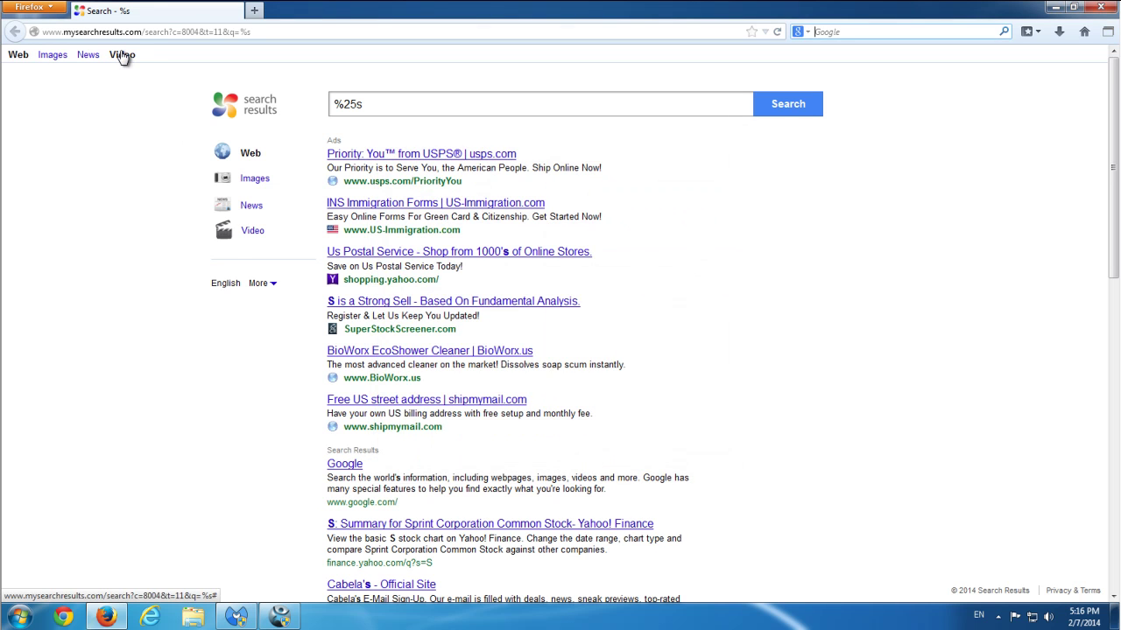
- Open Firefox's about:config page, accept the warning, and reset the TidyNetwork_Ping preference
left_click(249, 32)
type("ab")
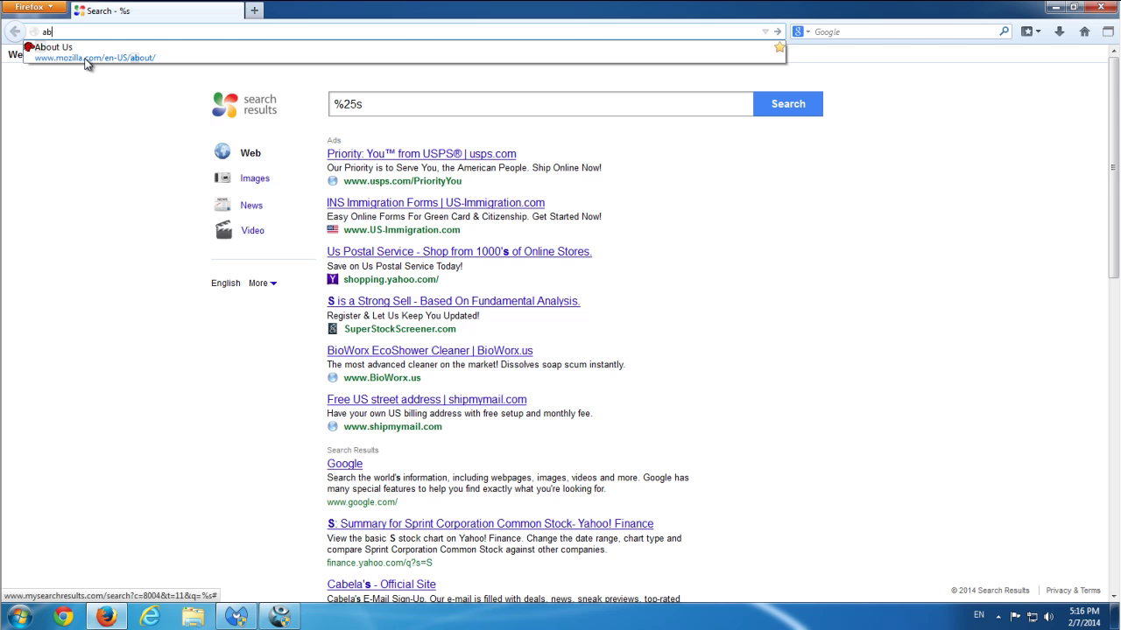
type("out:config")
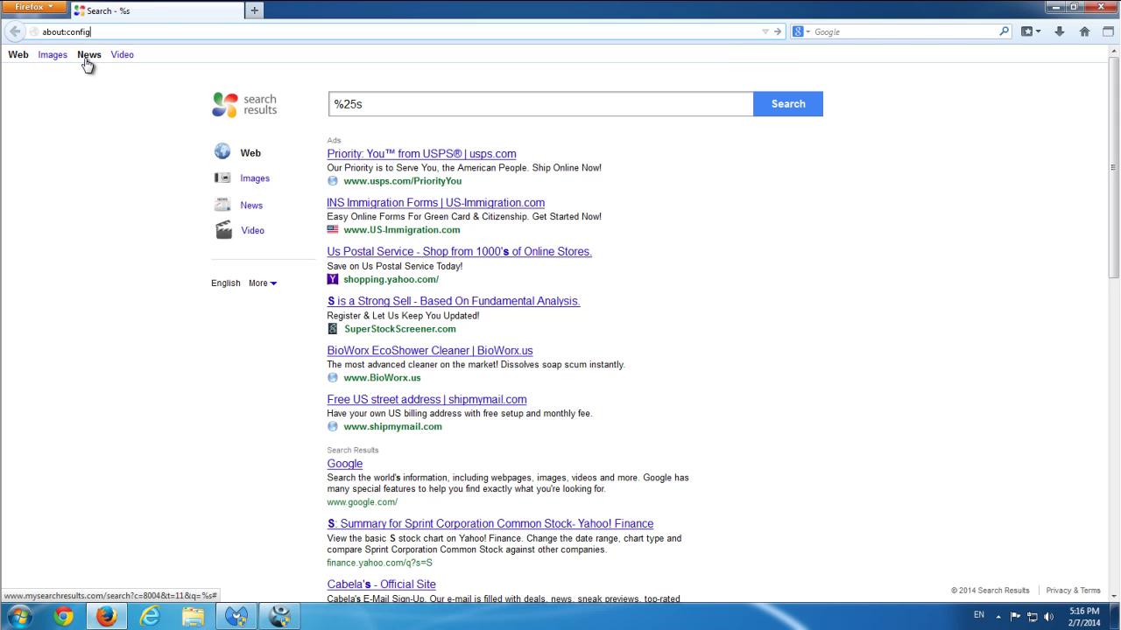
key("Return")
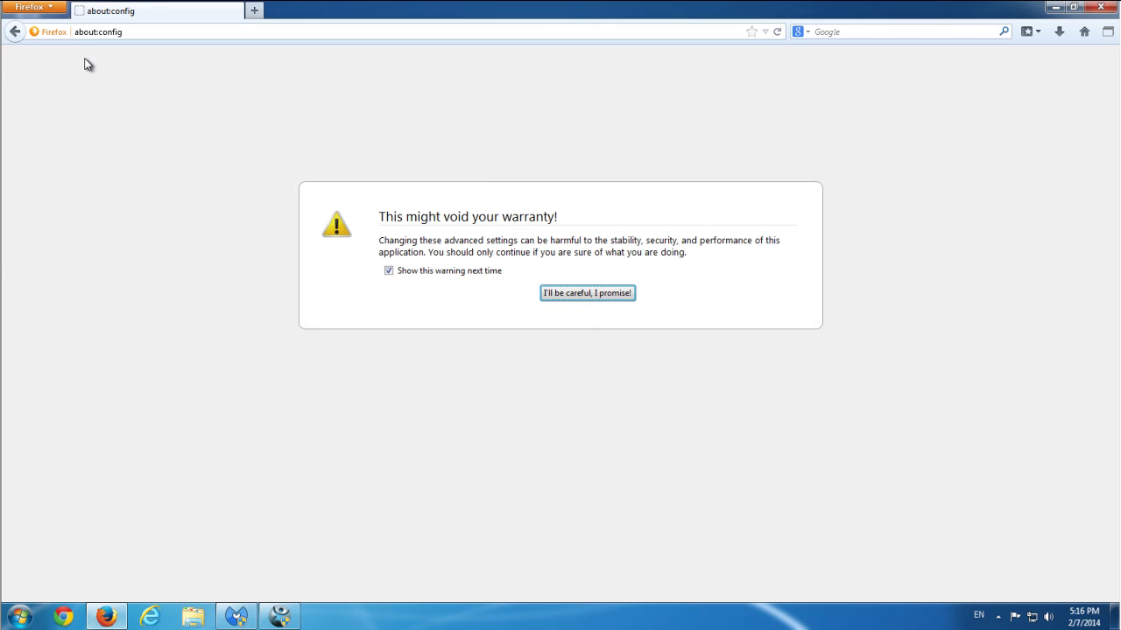
left_click(570, 301)
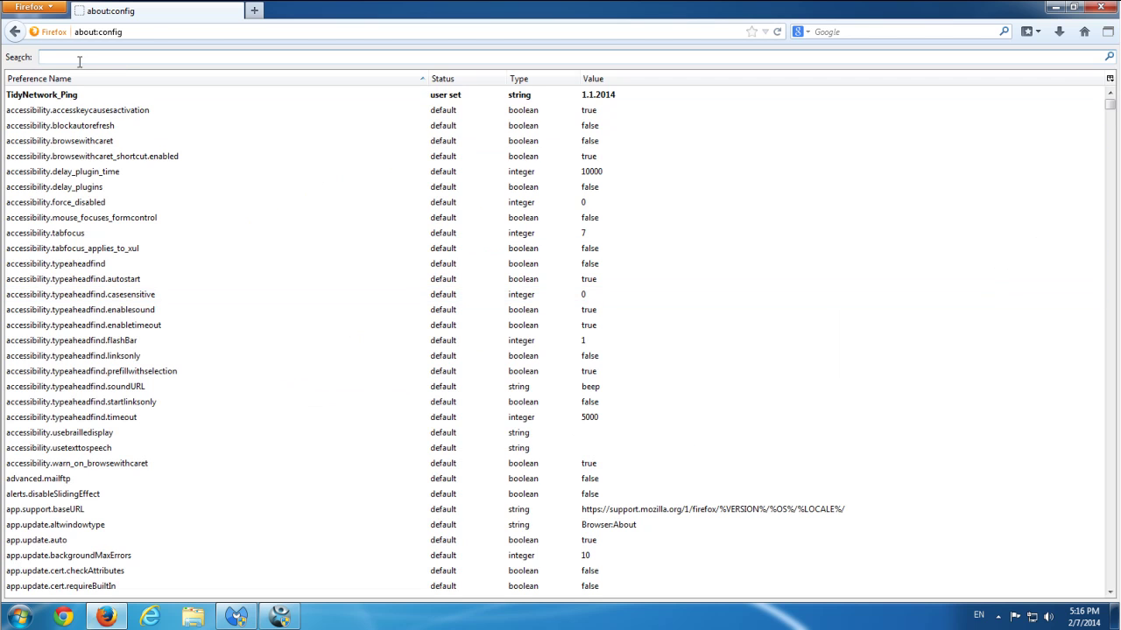
right_click(66, 97)
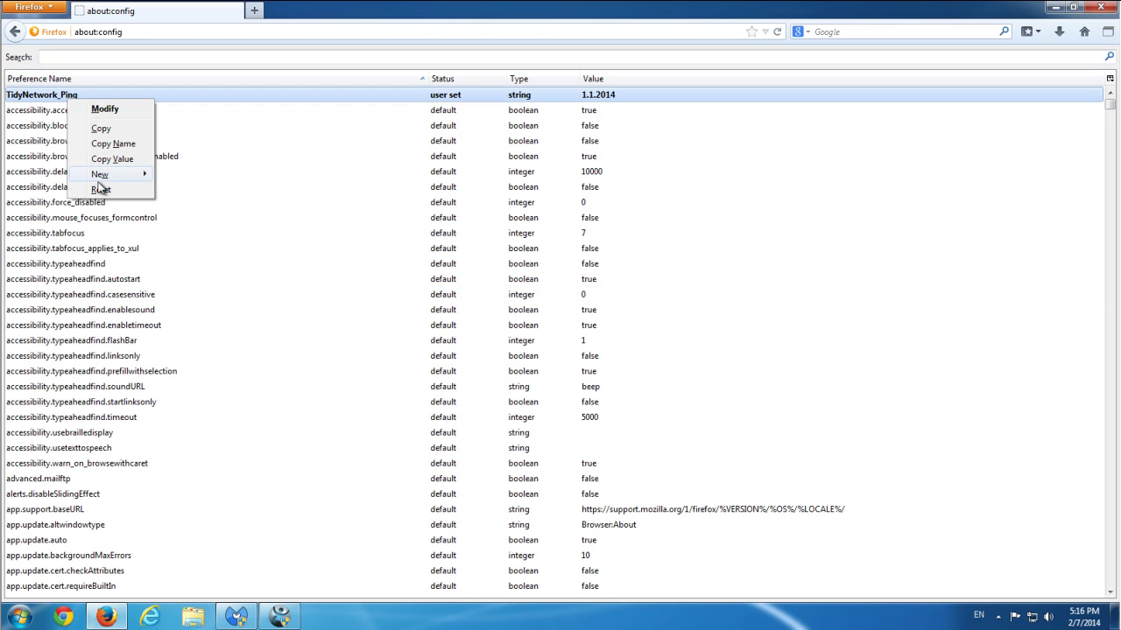
left_click(112, 188)
- Search the preferences for "mysearch" and "mysearchresults", examine the matching entries, clear the filter, and close Firefox
left_click(77, 58)
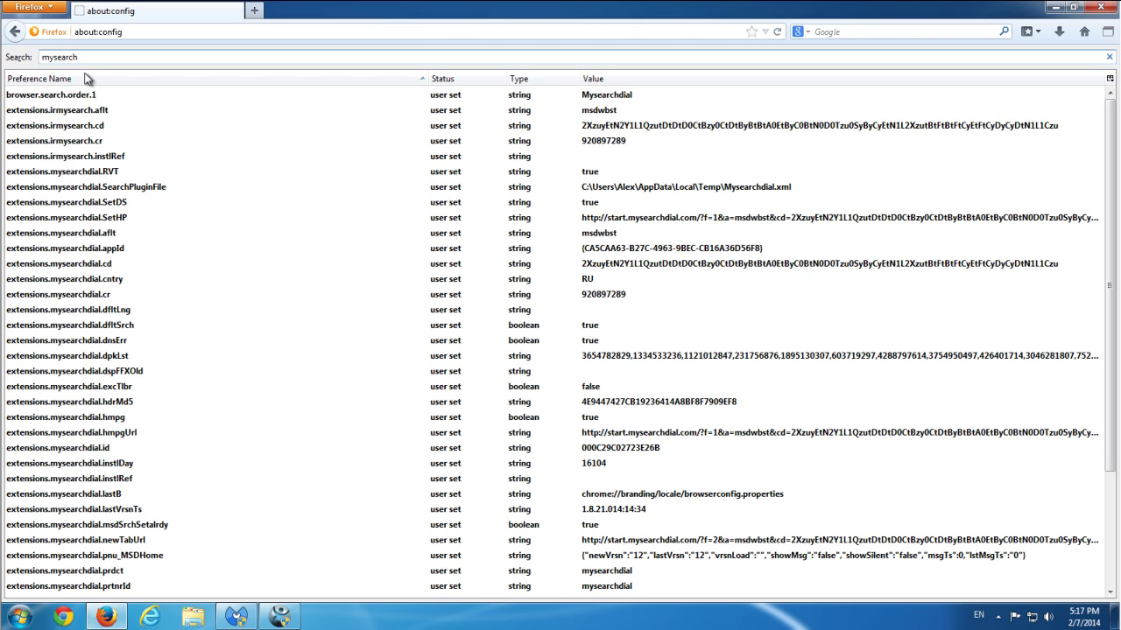
scroll(618, 300, "down", 3)
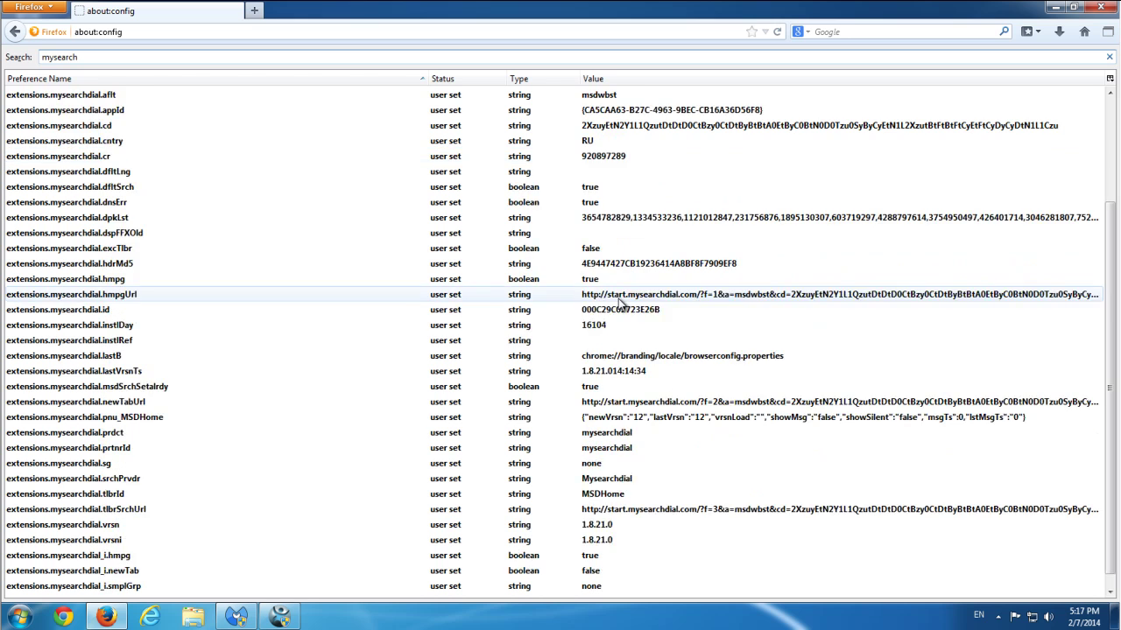
scroll(618, 300, "up", 3)
scroll(620, 303, "down", 4)
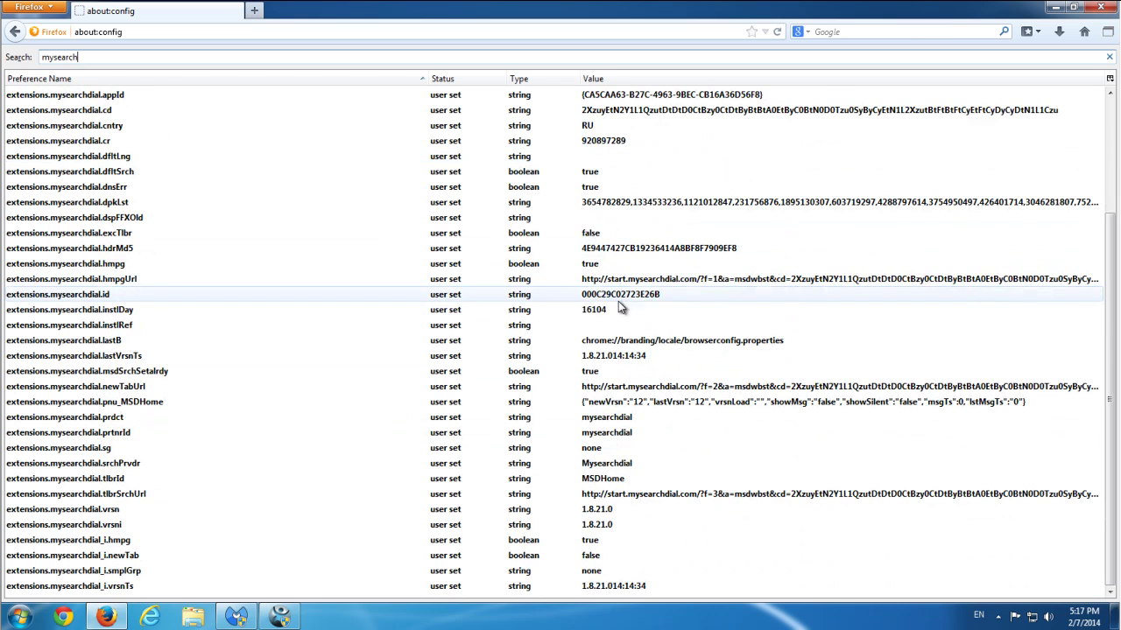
scroll(522, 304, "up", 3)
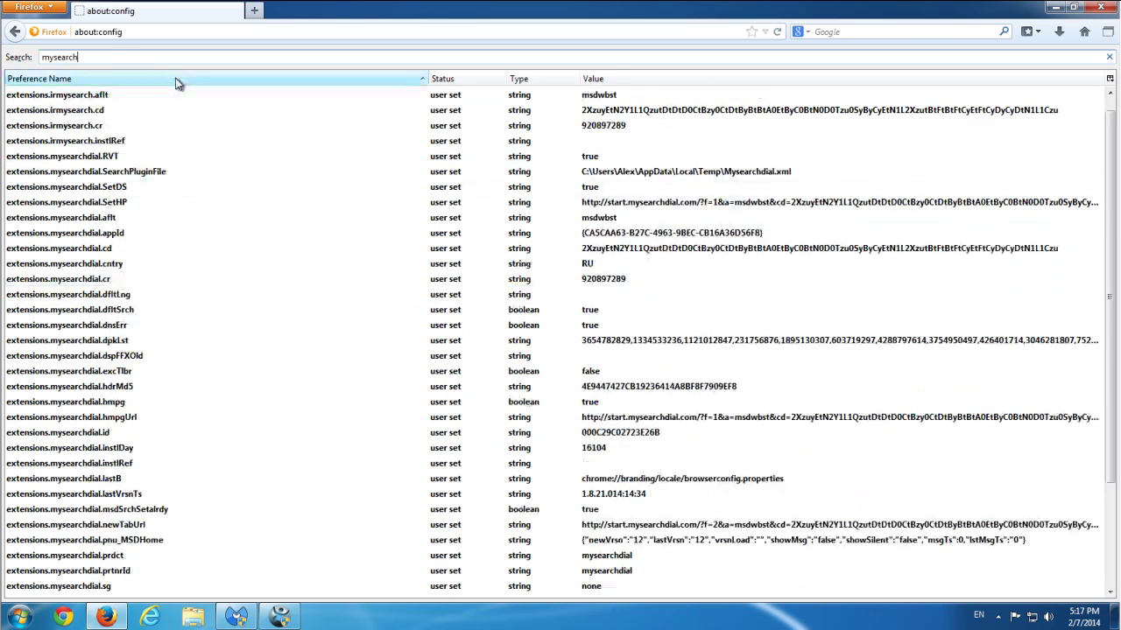
double_click(111, 56)
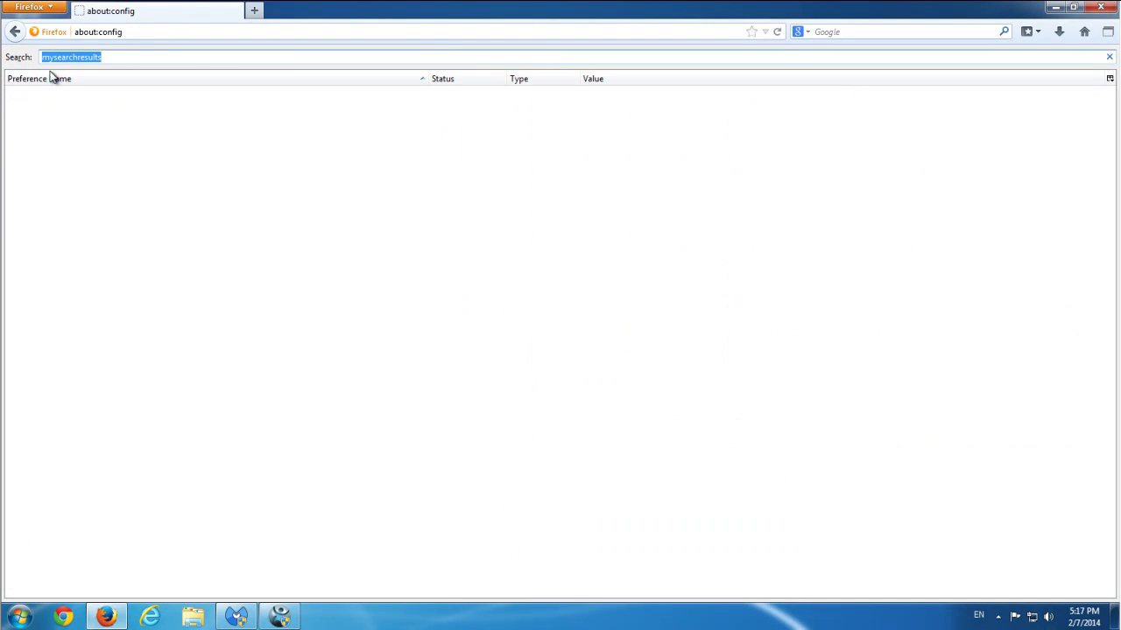
key("BackSpace")
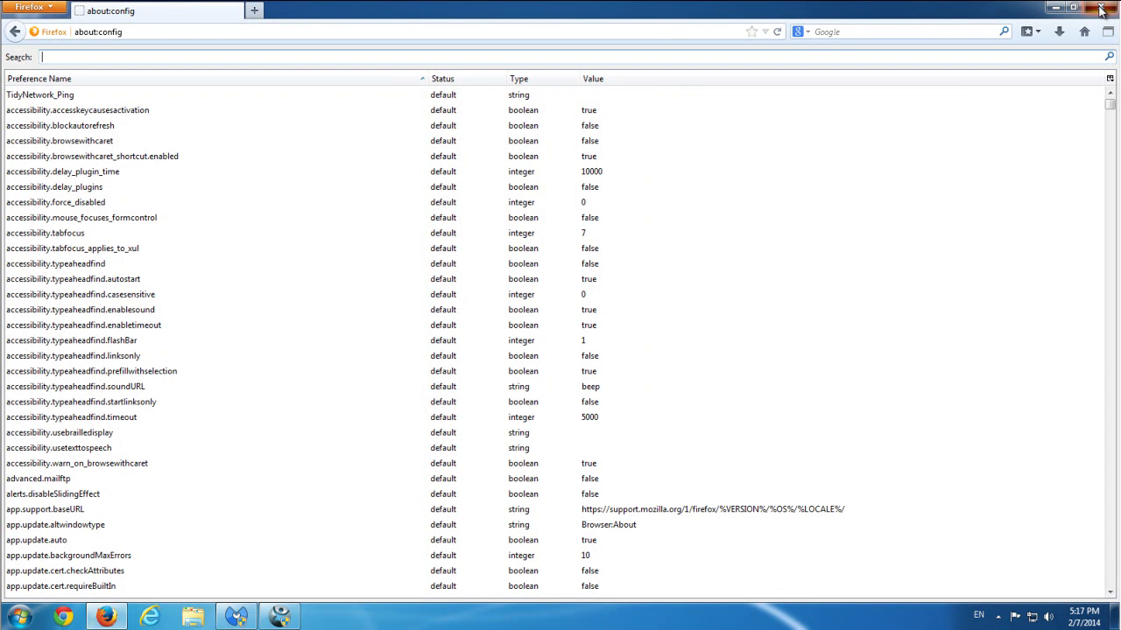
left_click(1101, 9)
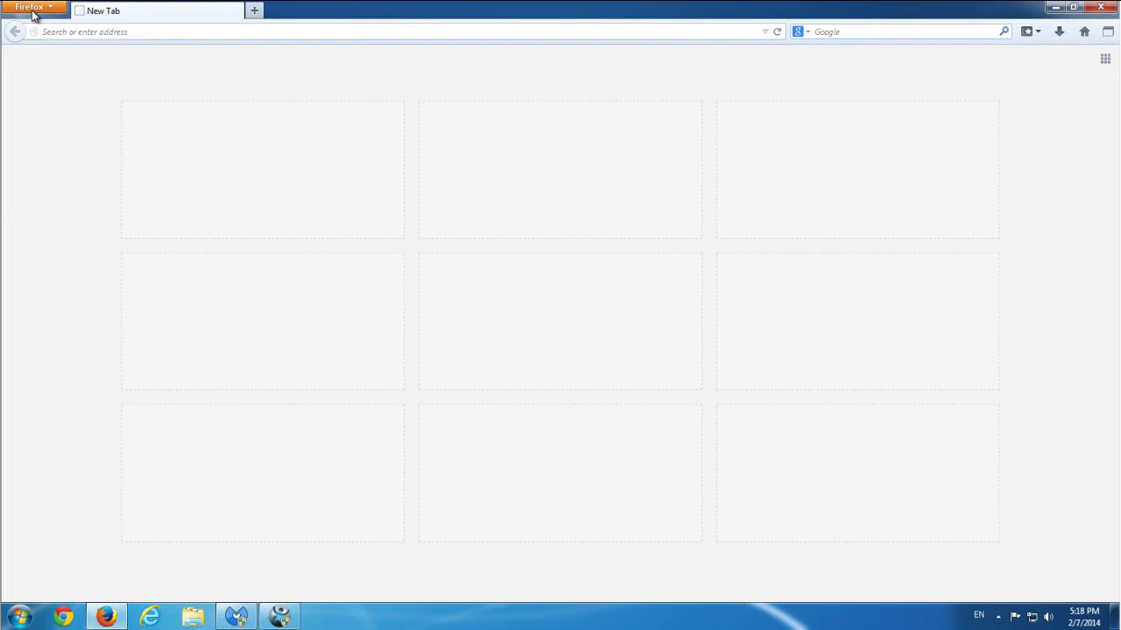
- Reset Firefox to its default state from the Troubleshooting Information page and finish the import wizard
left_click(32, 9)
mouse_move(182, 111)
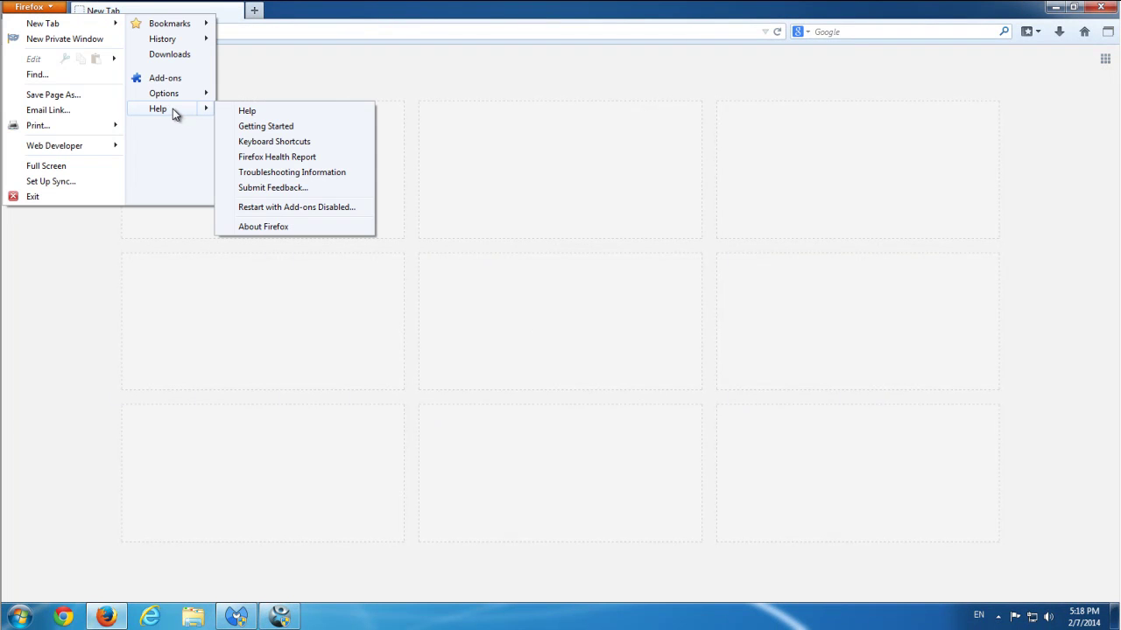
left_click(284, 172)
left_click(893, 146)
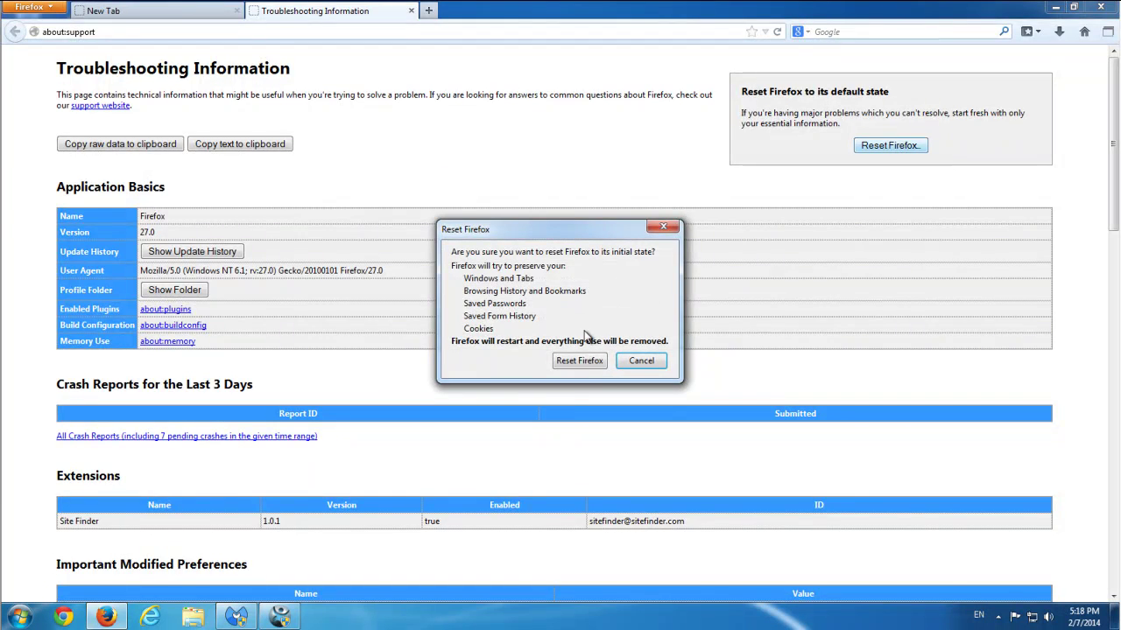
left_click(582, 359)
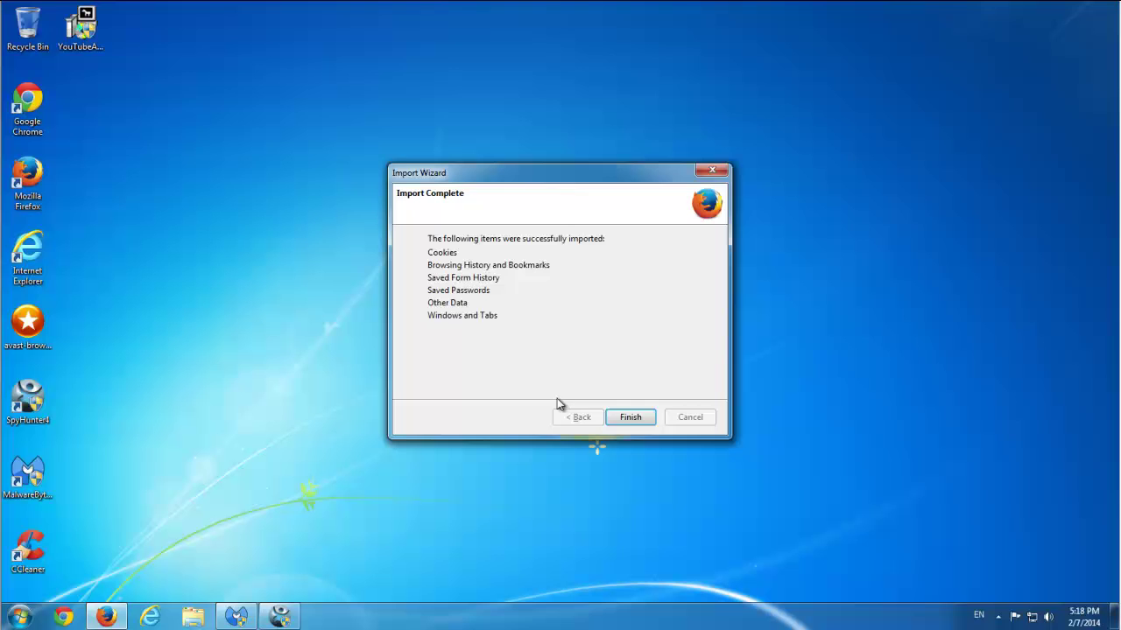
left_click(627, 418)
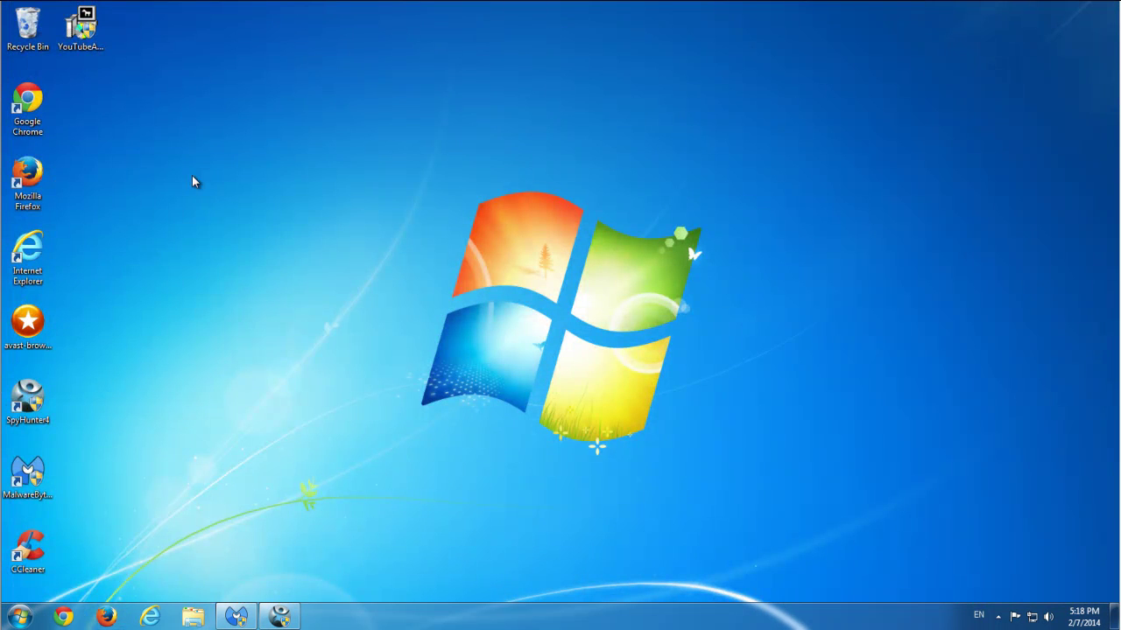
- Refresh the desktop and move the Firefox taskbar icon ahead of the Chrome icon
right_click(193, 180)
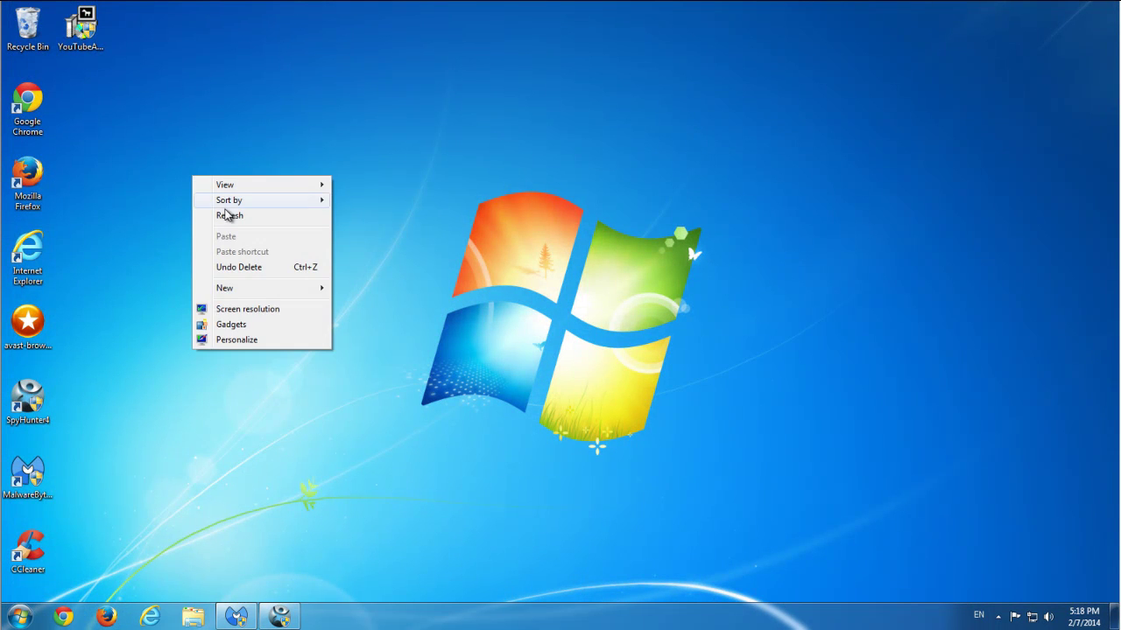
left_click(227, 216)
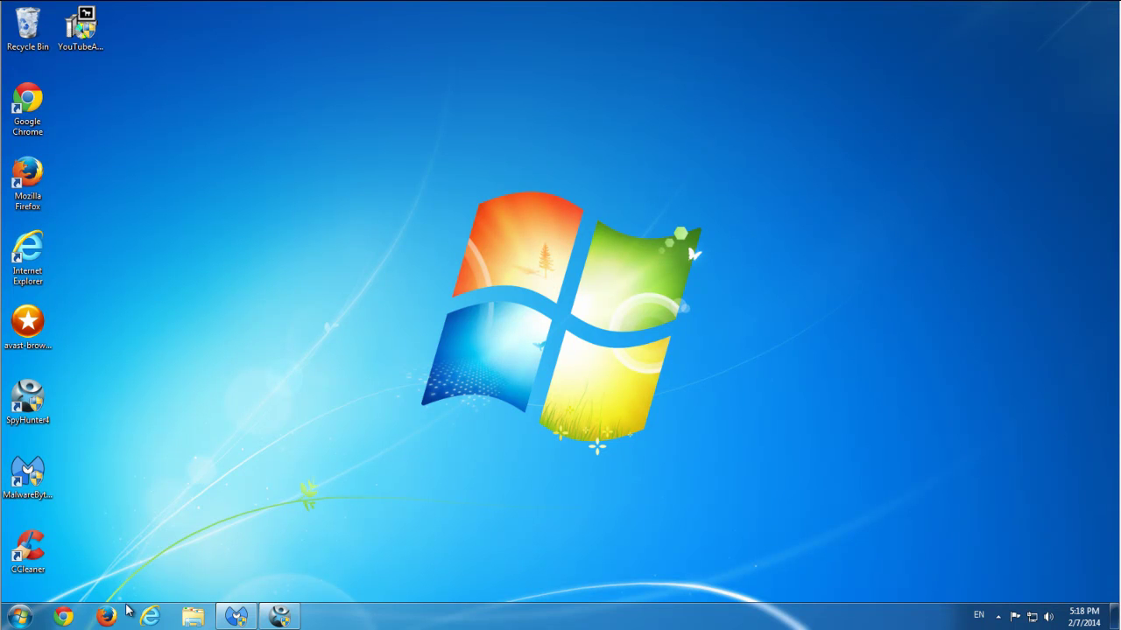
left_click_drag(123, 617, 64, 623)
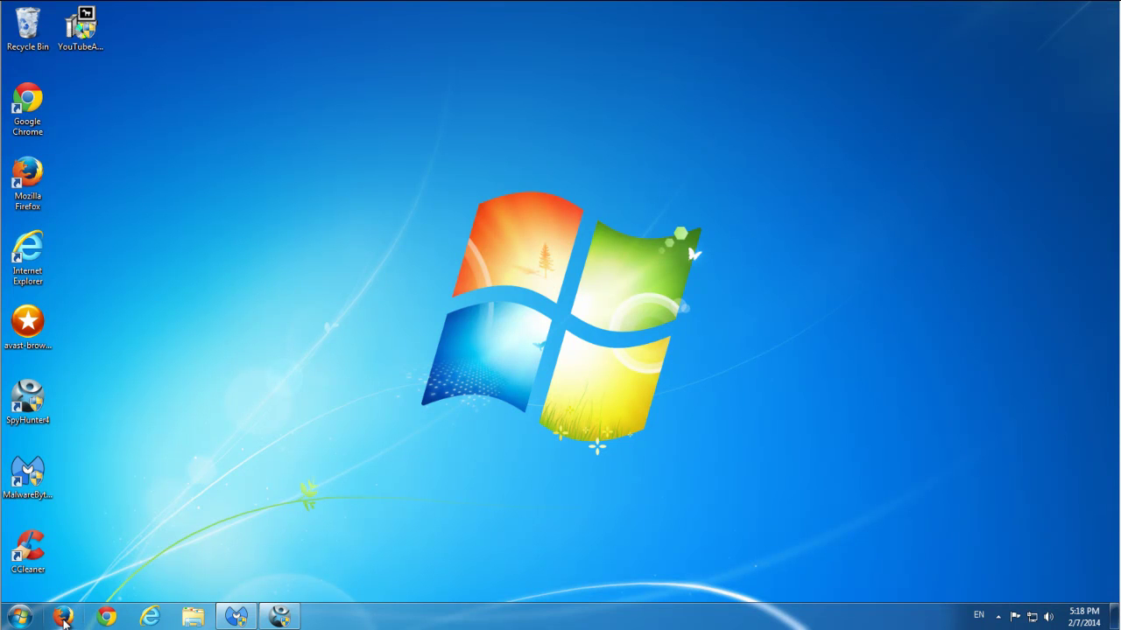
- Switch to Google Chrome and check its list of installed extensions for unwanted entries
left_click(116, 622)
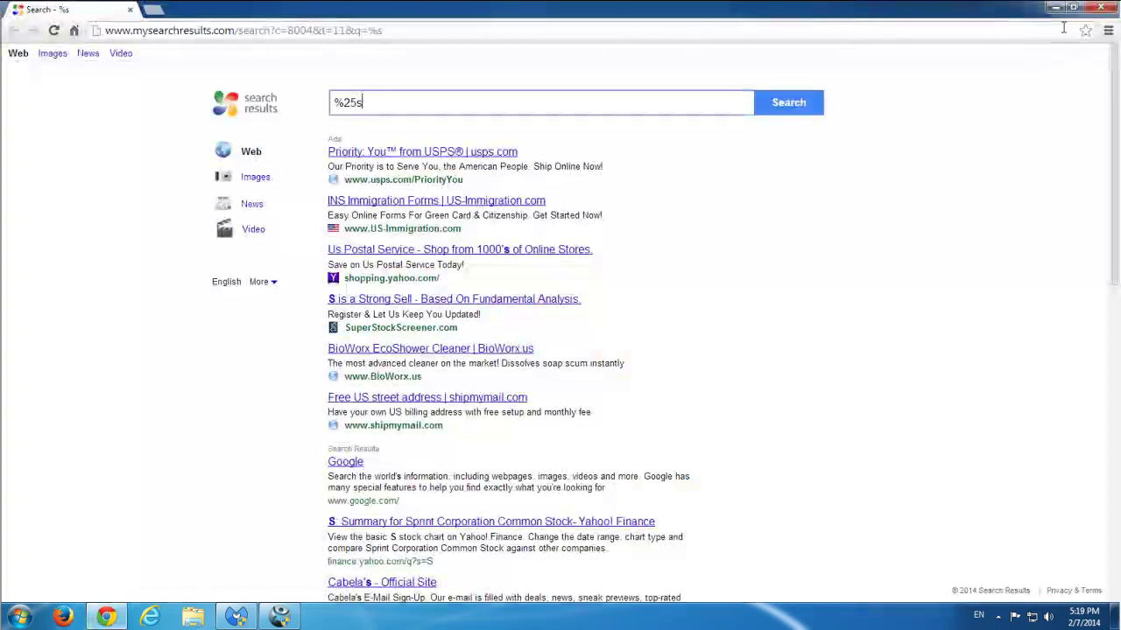
left_click(1108, 30)
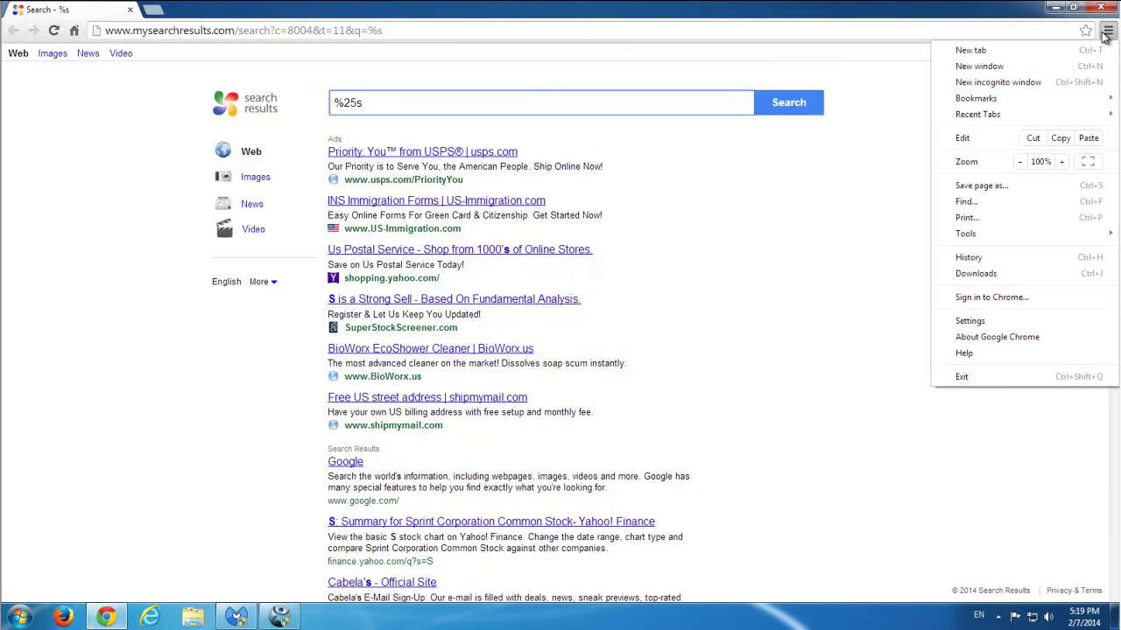
left_click(985, 323)
left_click(44, 118)
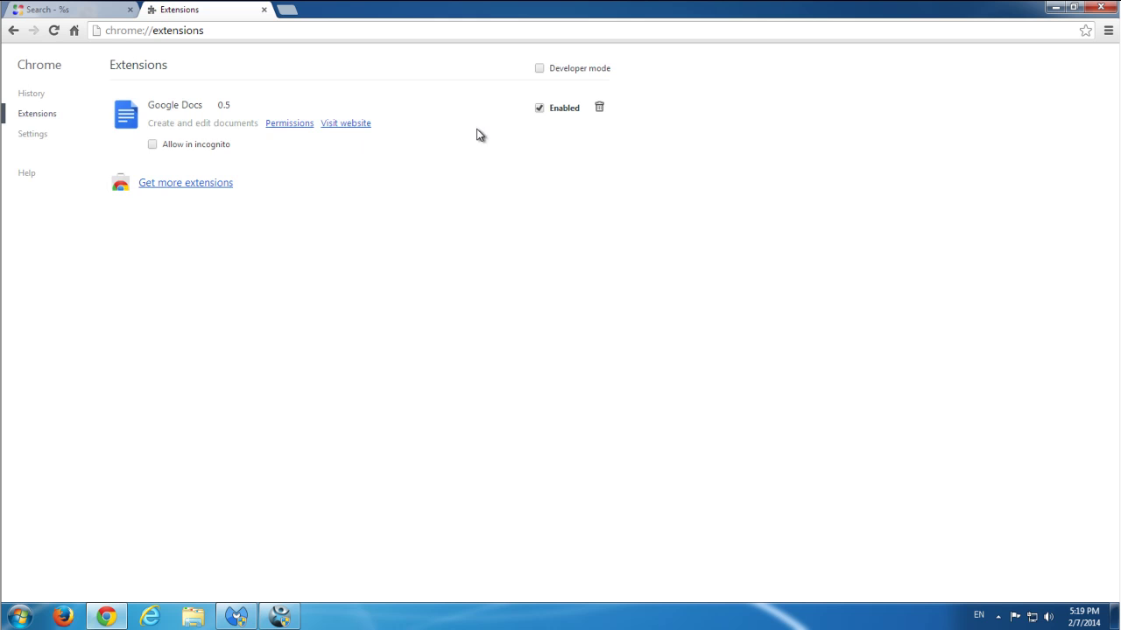
left_click(33, 137)
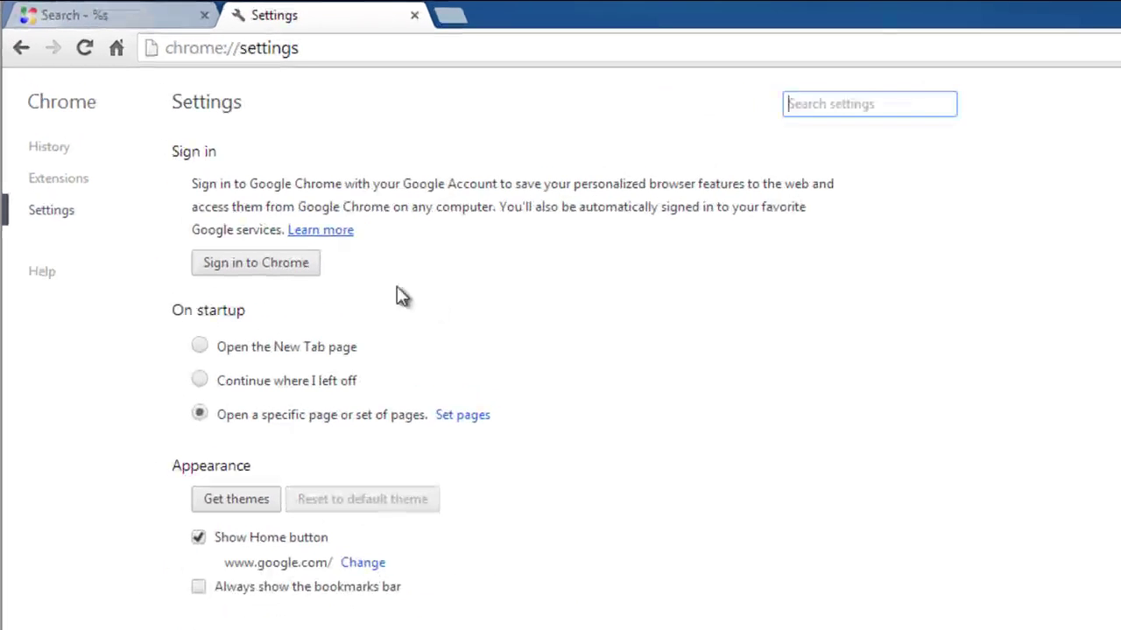
left_click(484, 440)
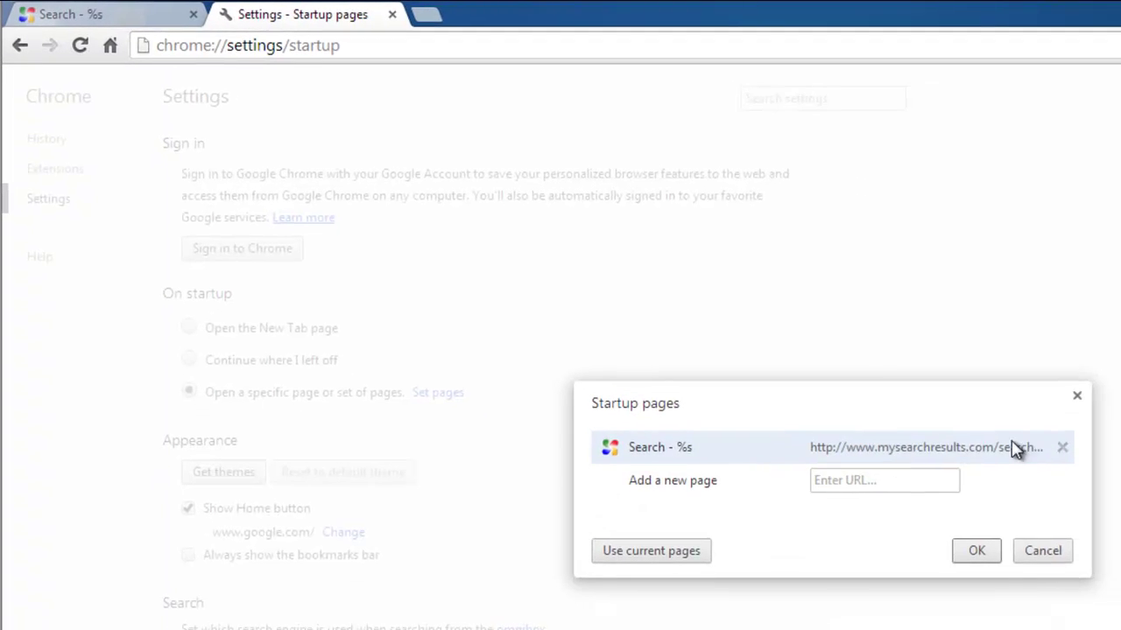
left_click(1062, 448)
left_click(976, 551)
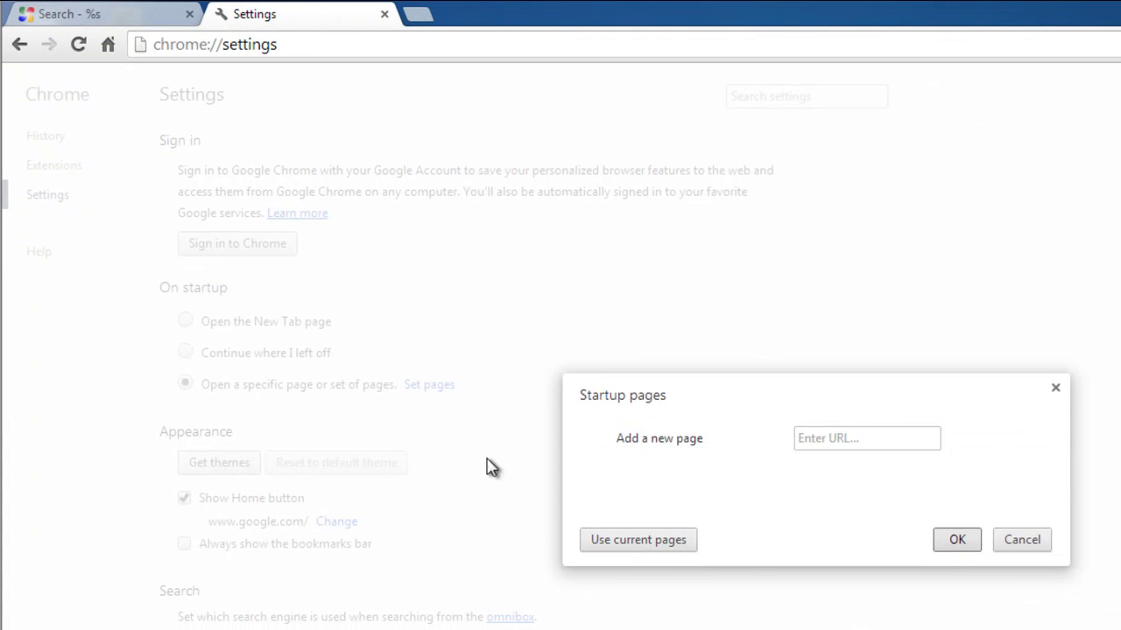
left_click(333, 525)
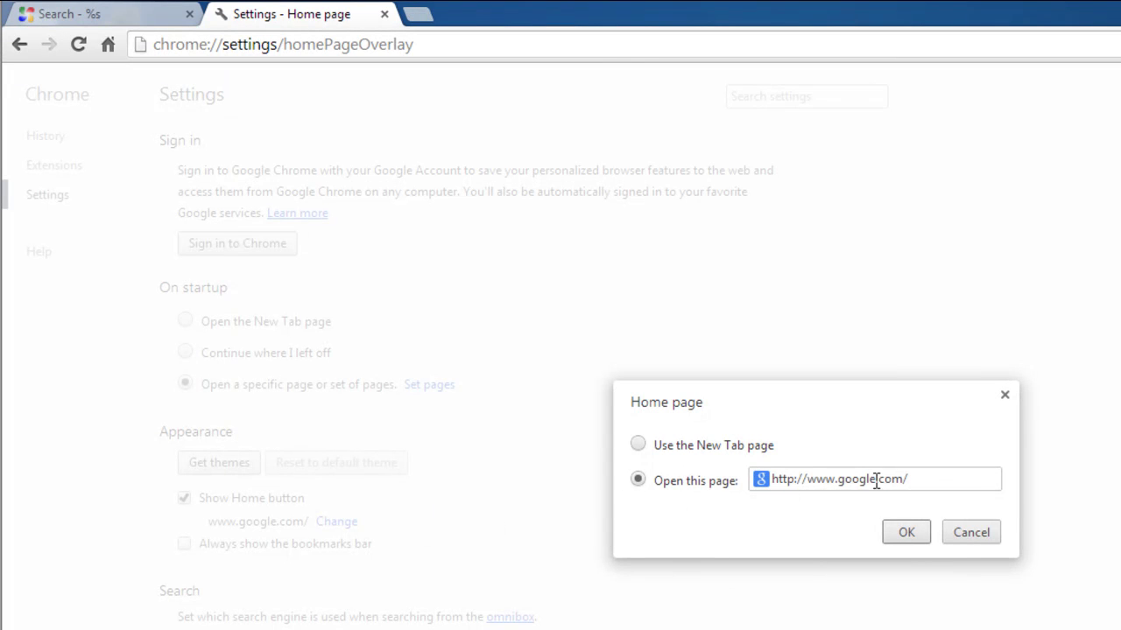
left_click(907, 535)
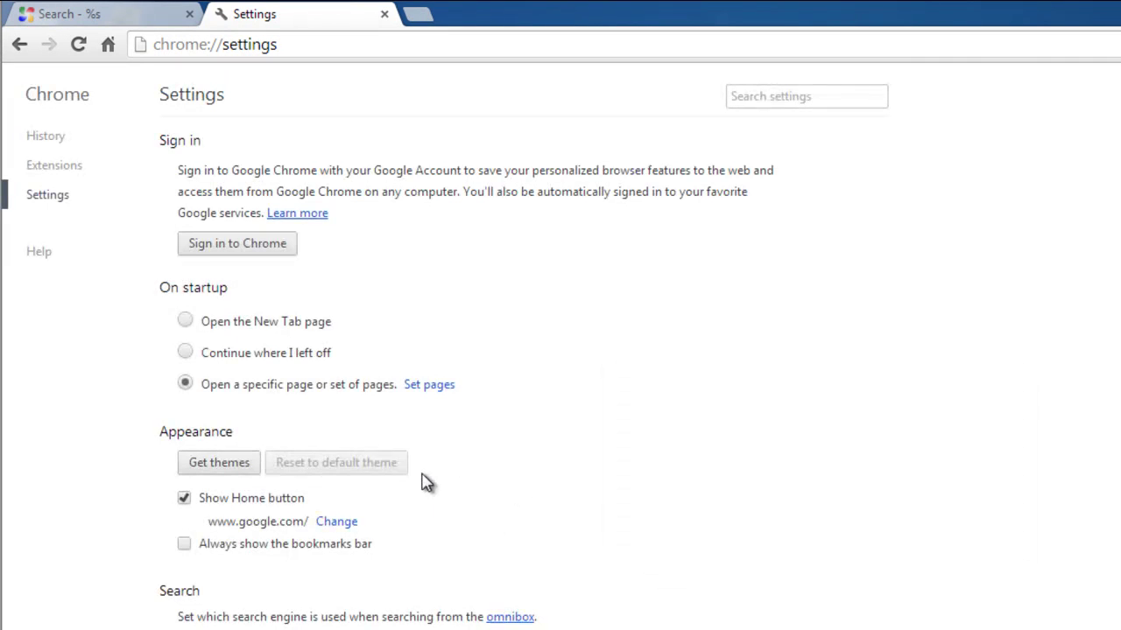
- Delete AOL from Chrome's default search engines list and close the list
scroll(362, 540, "down", 1)
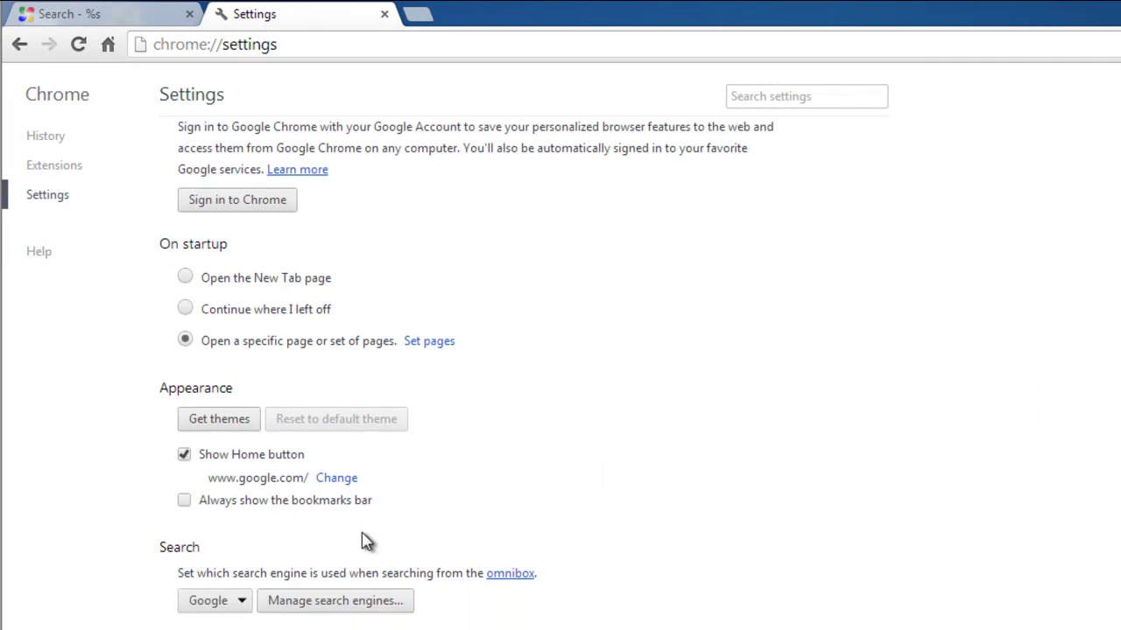
left_click(362, 603)
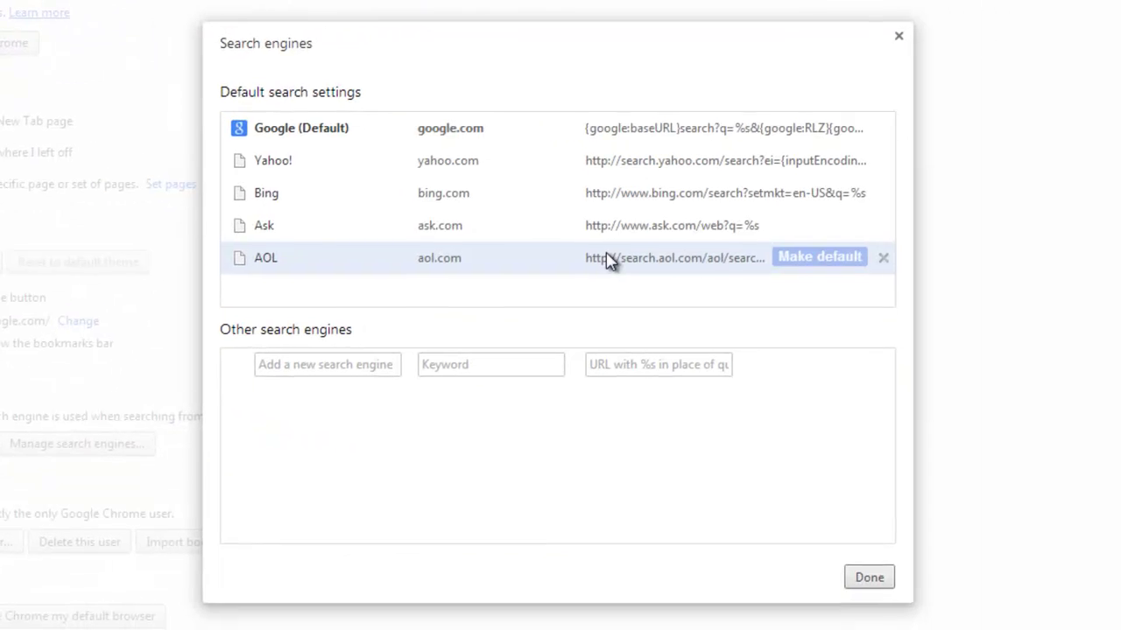
left_click(883, 258)
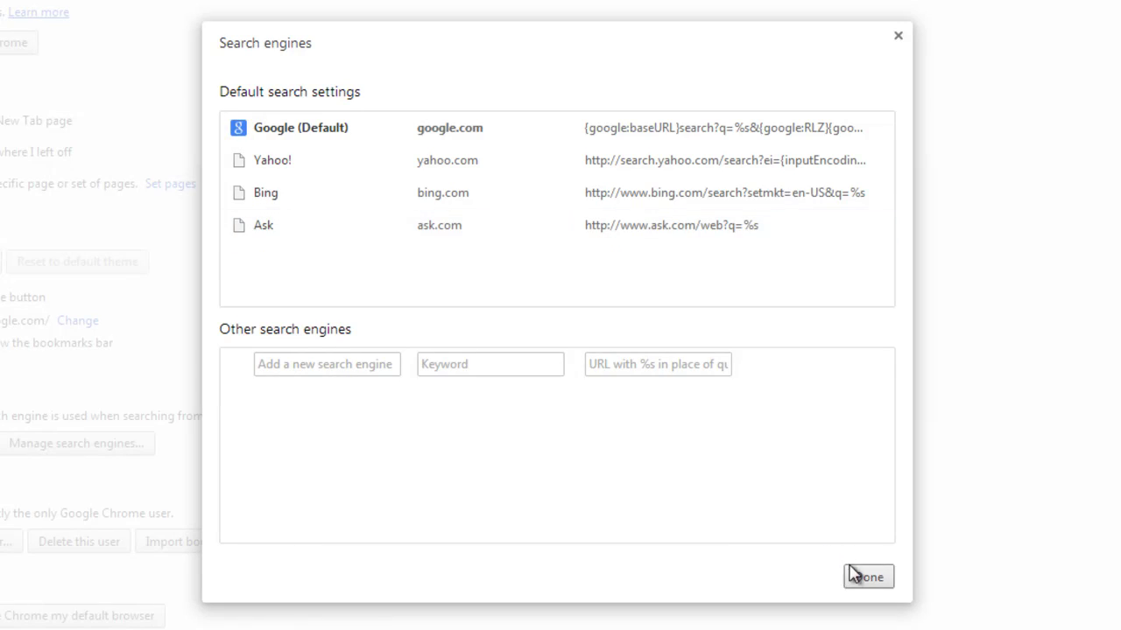
left_click(853, 576)
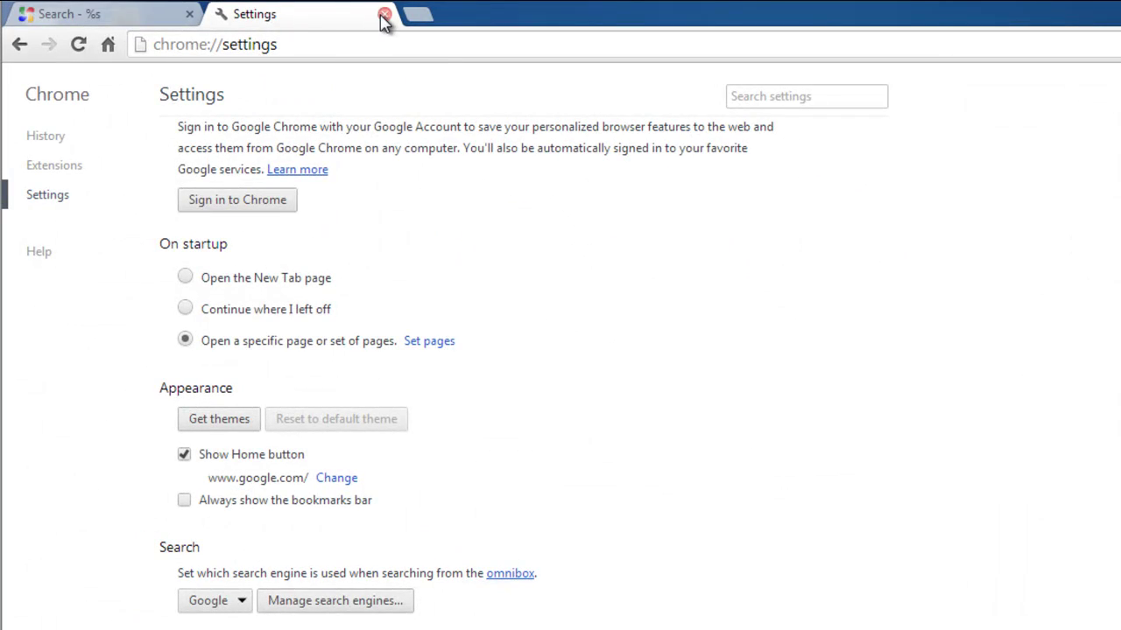
- Restart Chrome and remove the two mysearchresults.com thumbnails from its new tab page
left_click(384, 18)
left_click(156, 15)
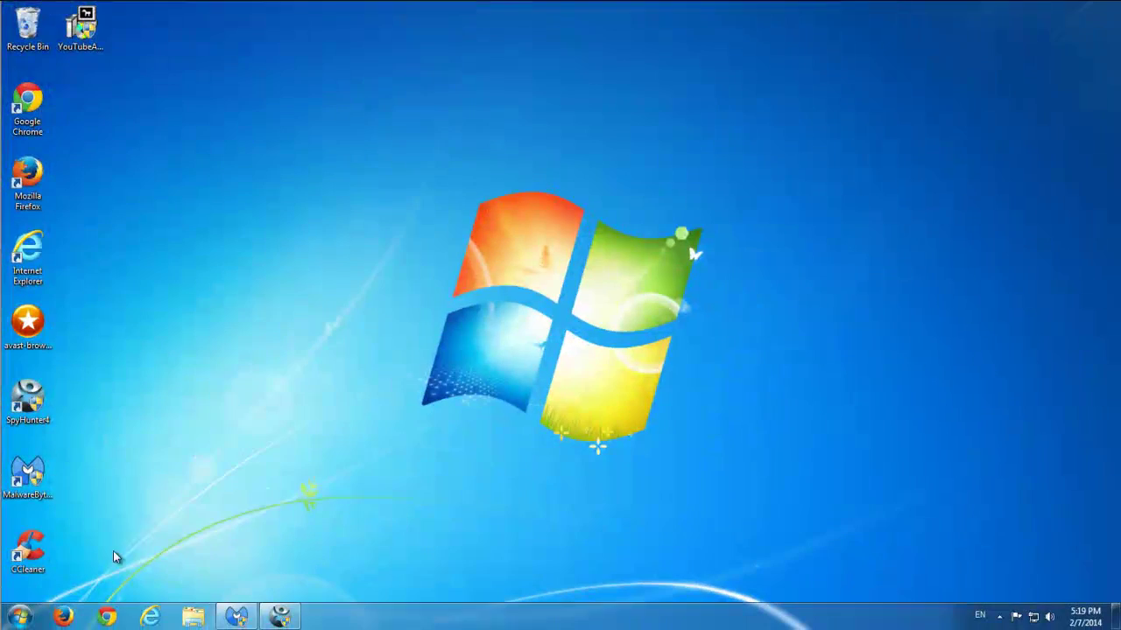
left_click(106, 617)
left_click(106, 618)
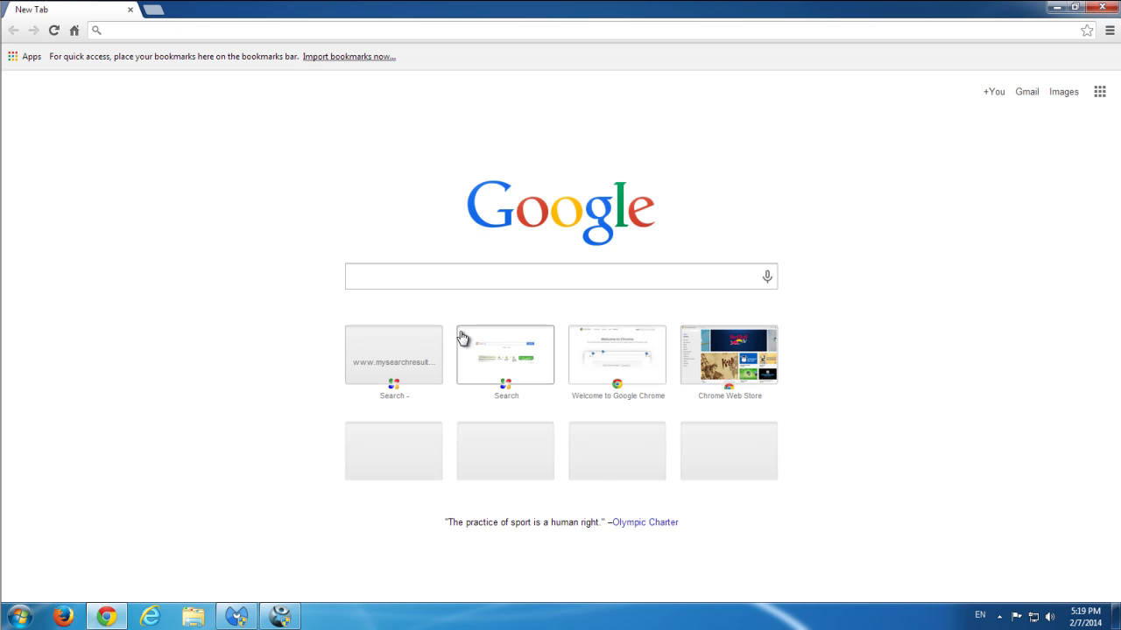
left_click(435, 335)
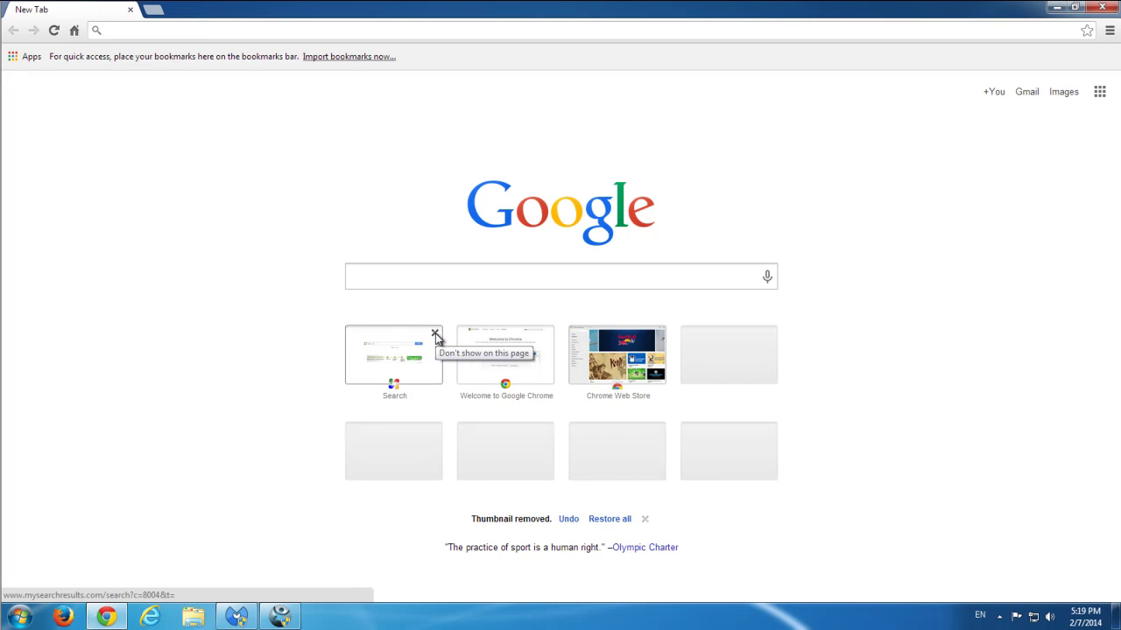
left_click(435, 335)
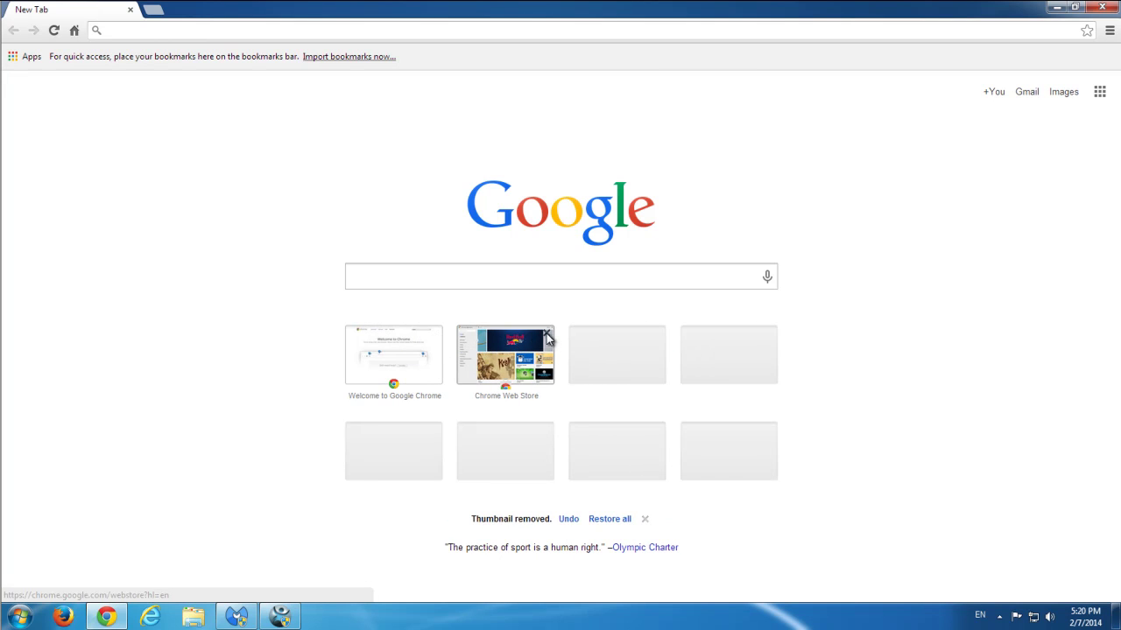
- Remove the Chrome Web Store and Welcome to Google Chrome thumbnails from the new tab page and close Chrome
left_click(546, 334)
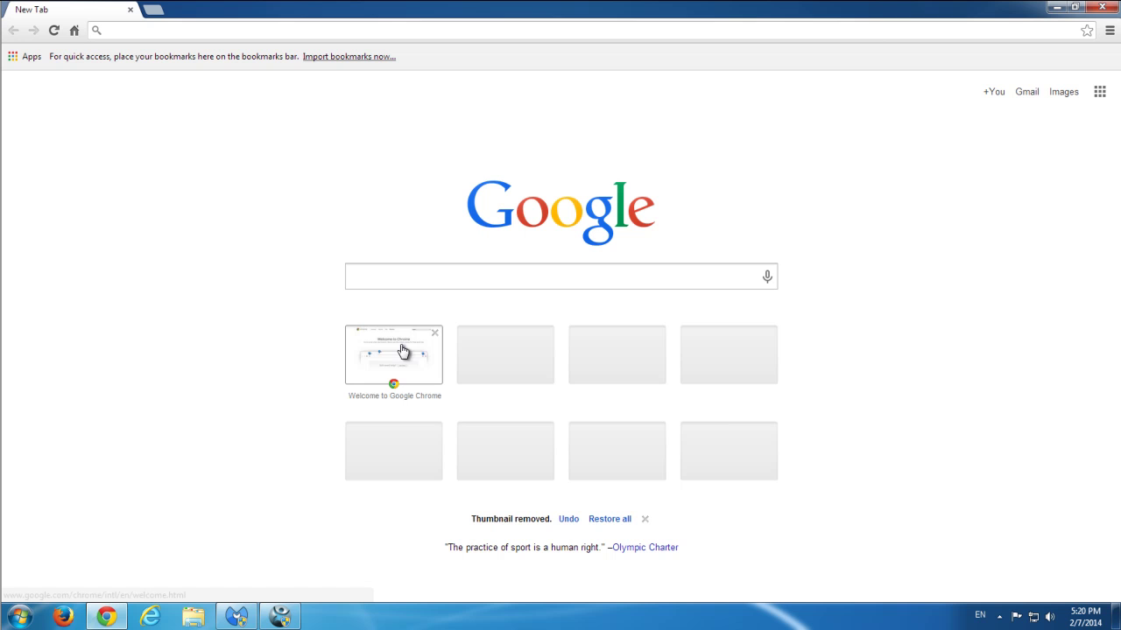
left_click(435, 336)
left_click(530, 272)
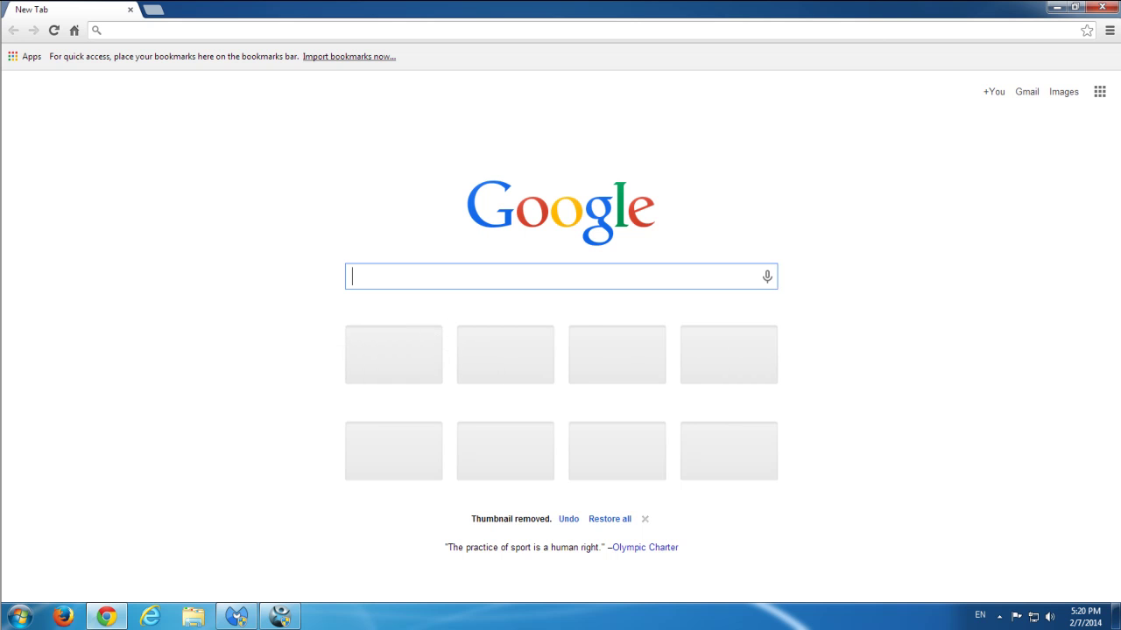
left_click(1102, 7)
- Switch to Internet Explorer and check the search providers among its add-ons for unwanted entries
left_click(150, 618)
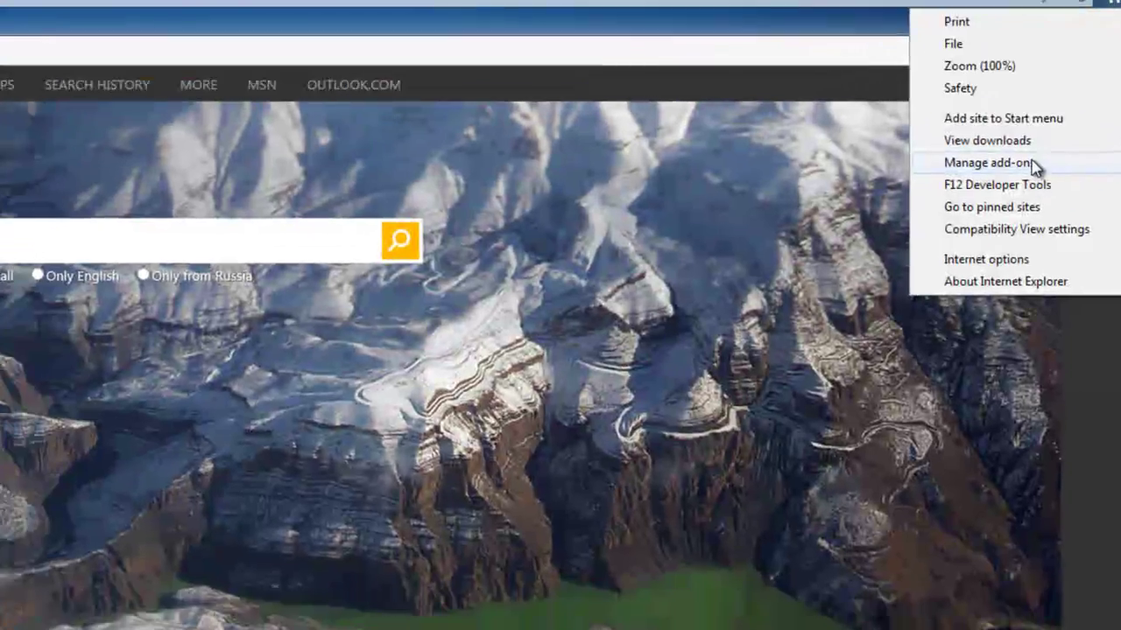
left_click(1006, 210)
left_click(229, 216)
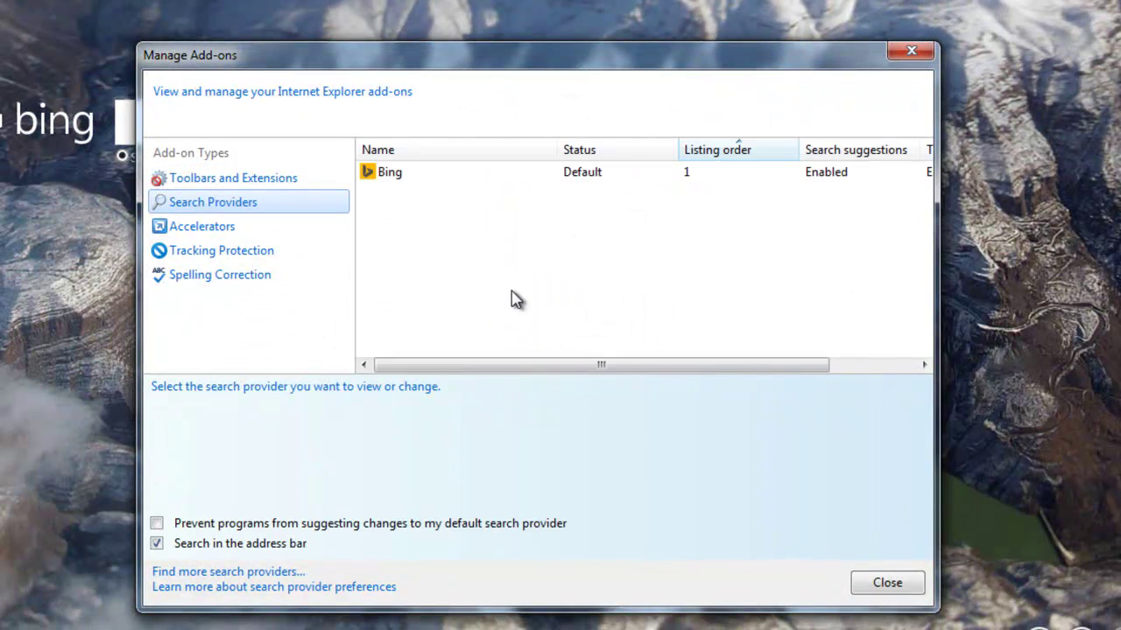
left_click(390, 175)
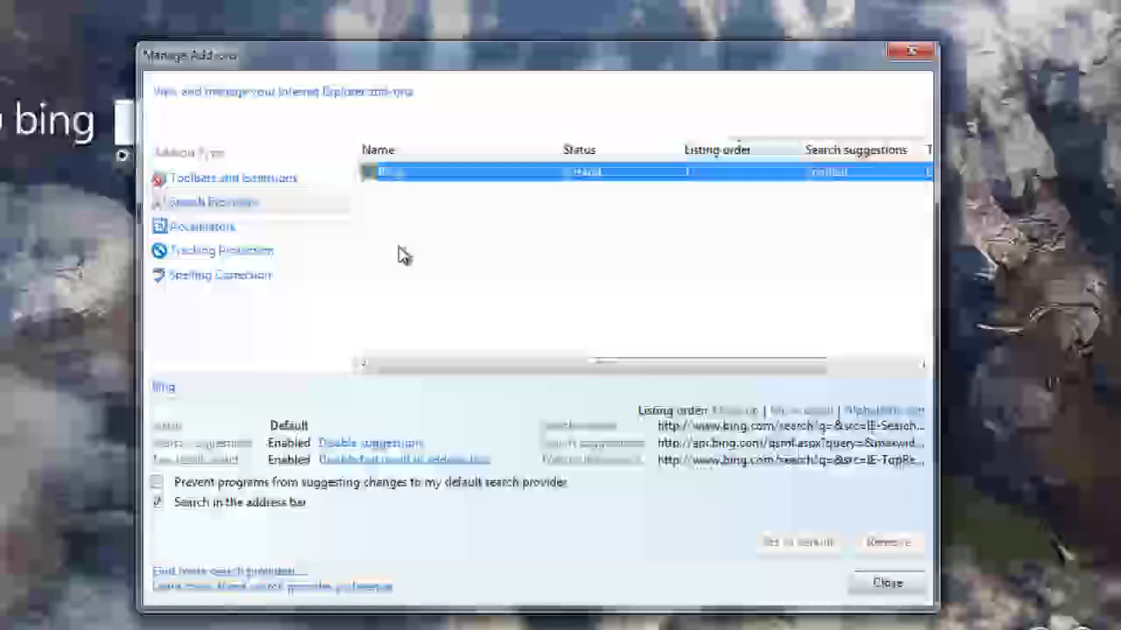
left_click(911, 50)
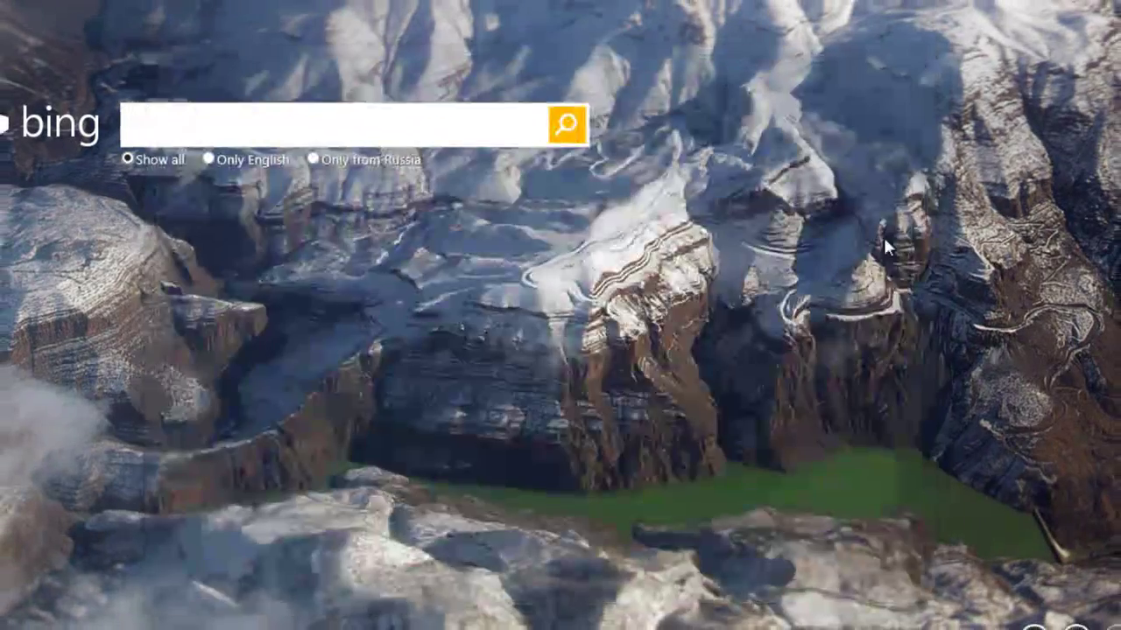
- Hide Internet Explorer's Command bar, close the browser and refresh the desktop
left_click(824, 618)
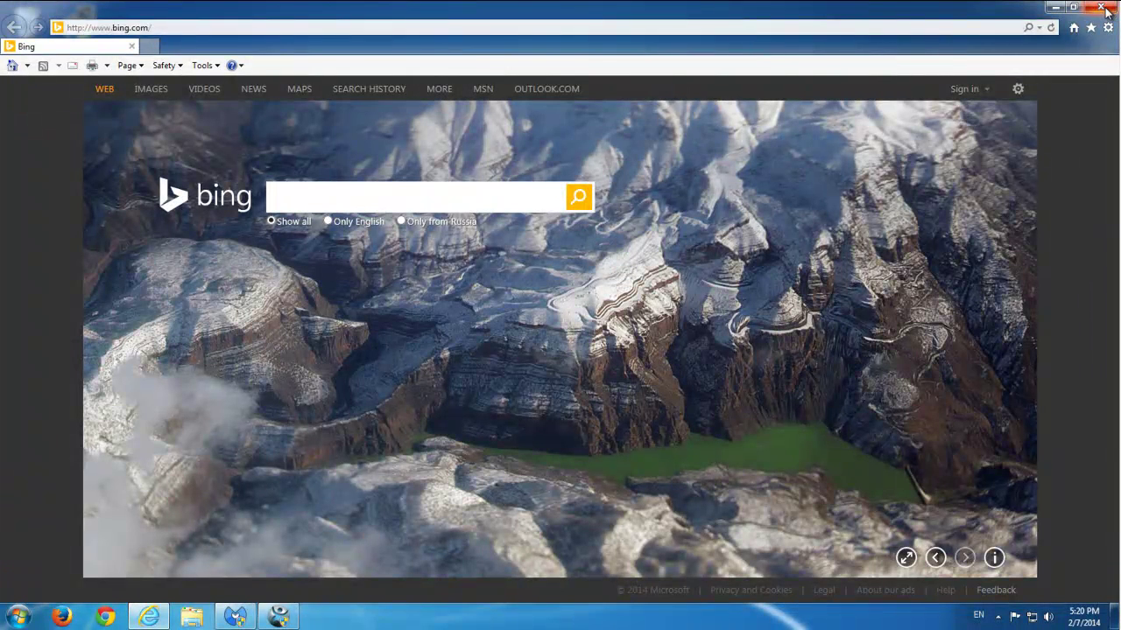
right_click(565, 62)
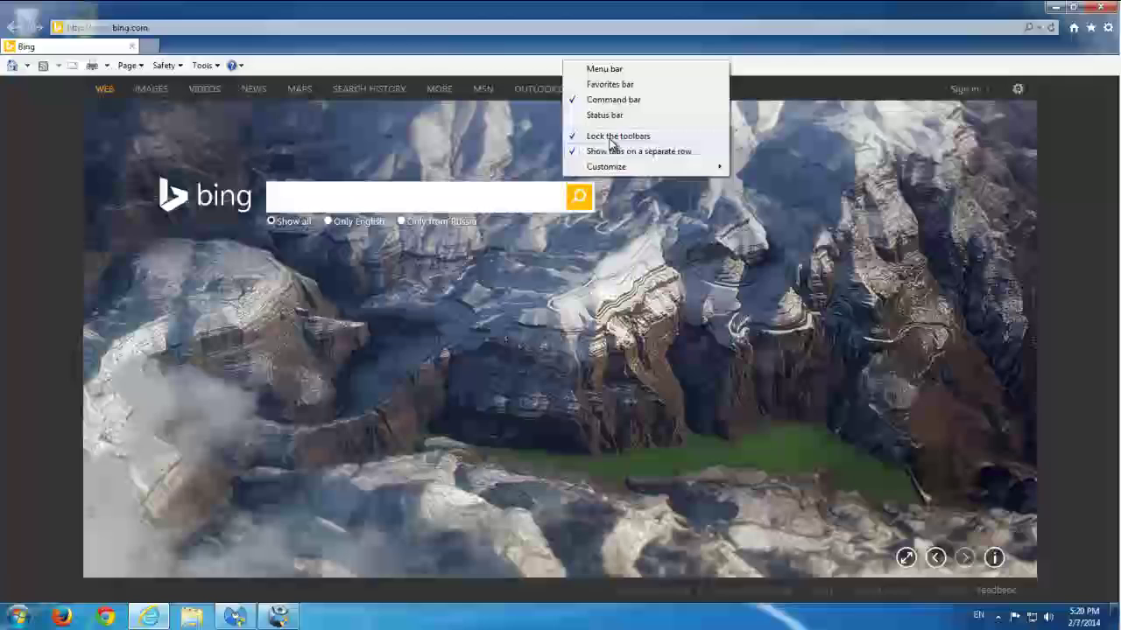
left_click(598, 101)
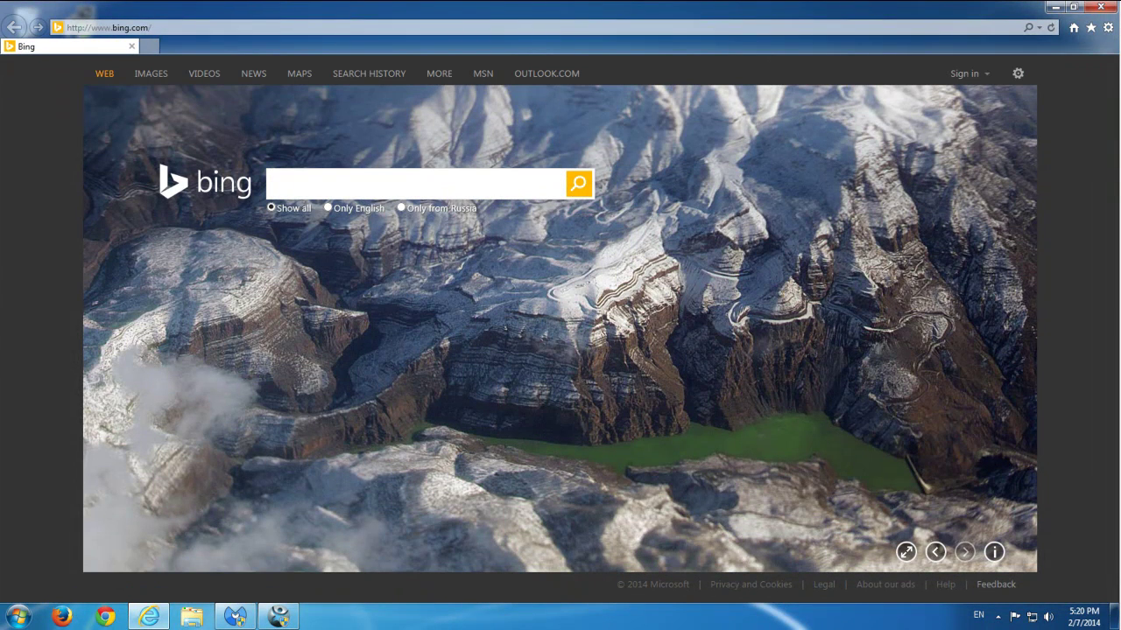
left_click(1117, 7)
right_click(268, 175)
left_click(312, 217)
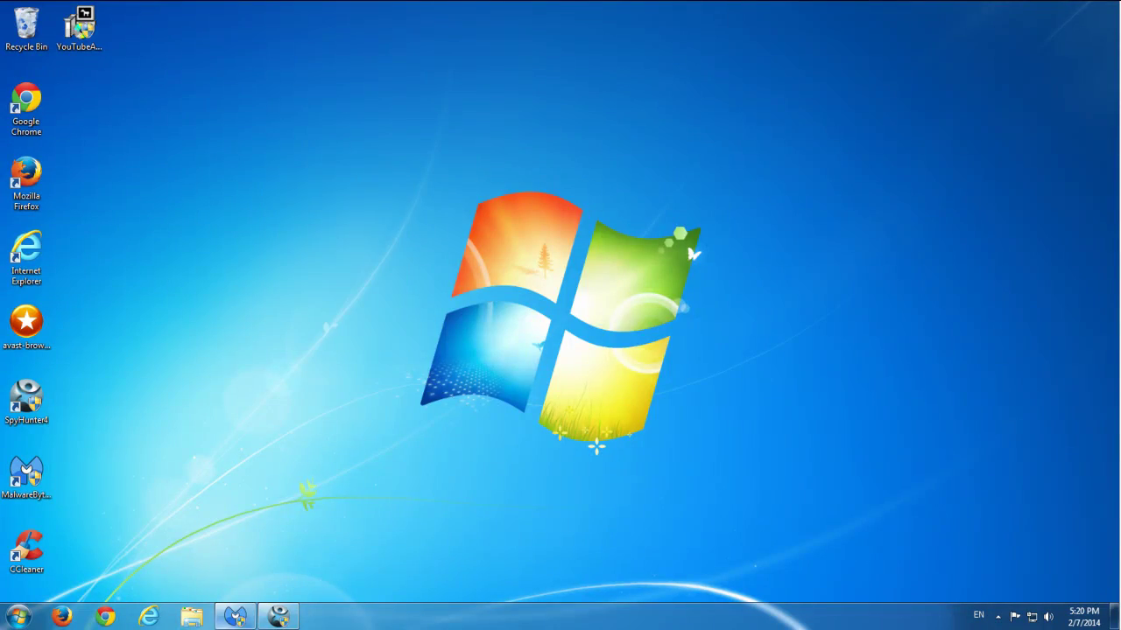
- Switch to Malwarebytes Anti-Malware and mark all items in the scan results for removal
left_click(236, 617)
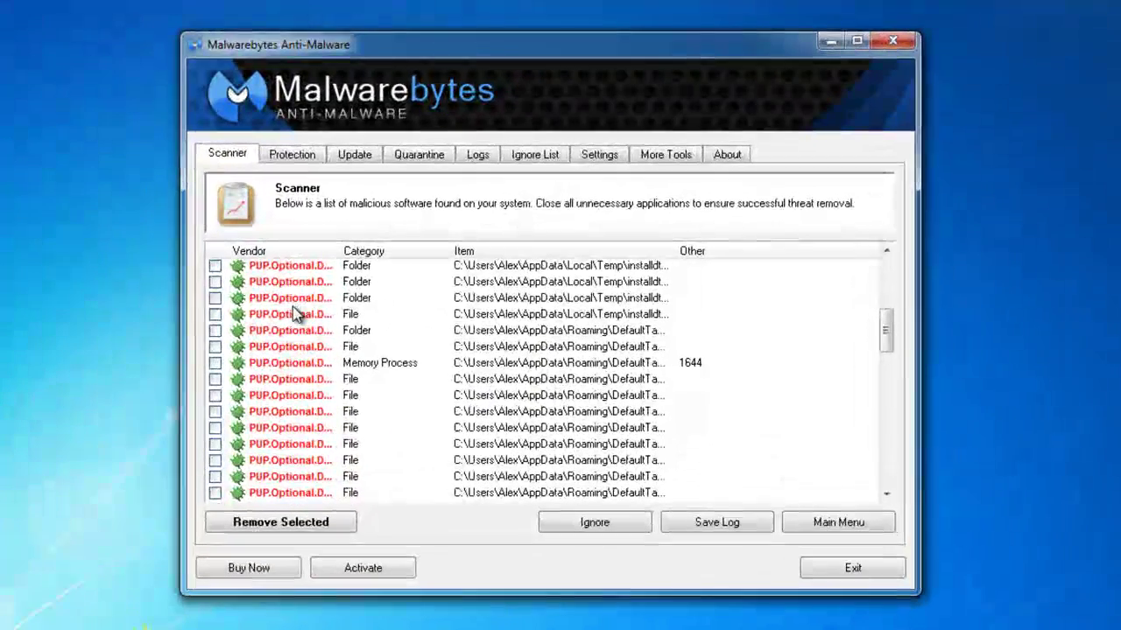
right_click(418, 248)
left_click(368, 369)
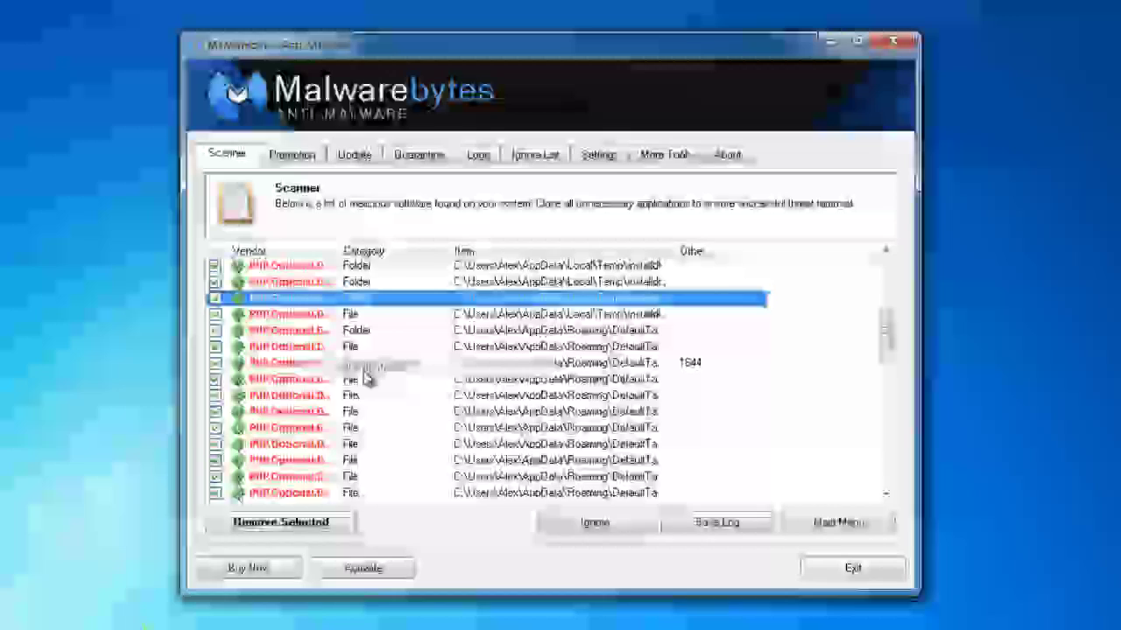
- Widen the Item column to review the detections, remove all selected items and decline the computer restart
left_click_drag(674, 249, 867, 249)
scroll(774, 351, "down", 10)
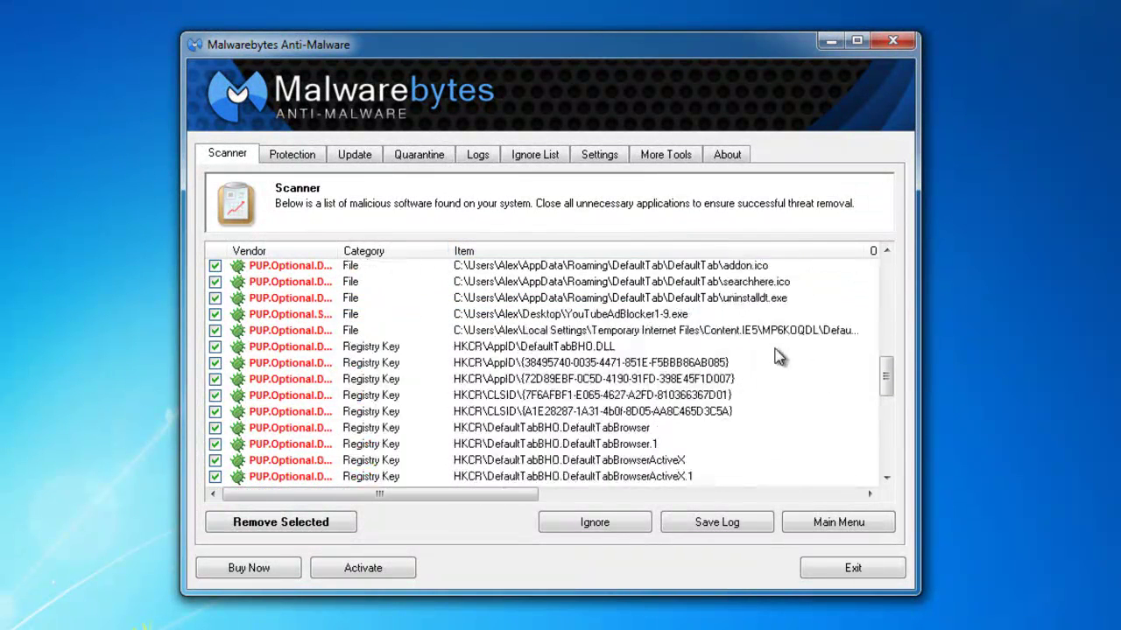
scroll(759, 377, "up", 15)
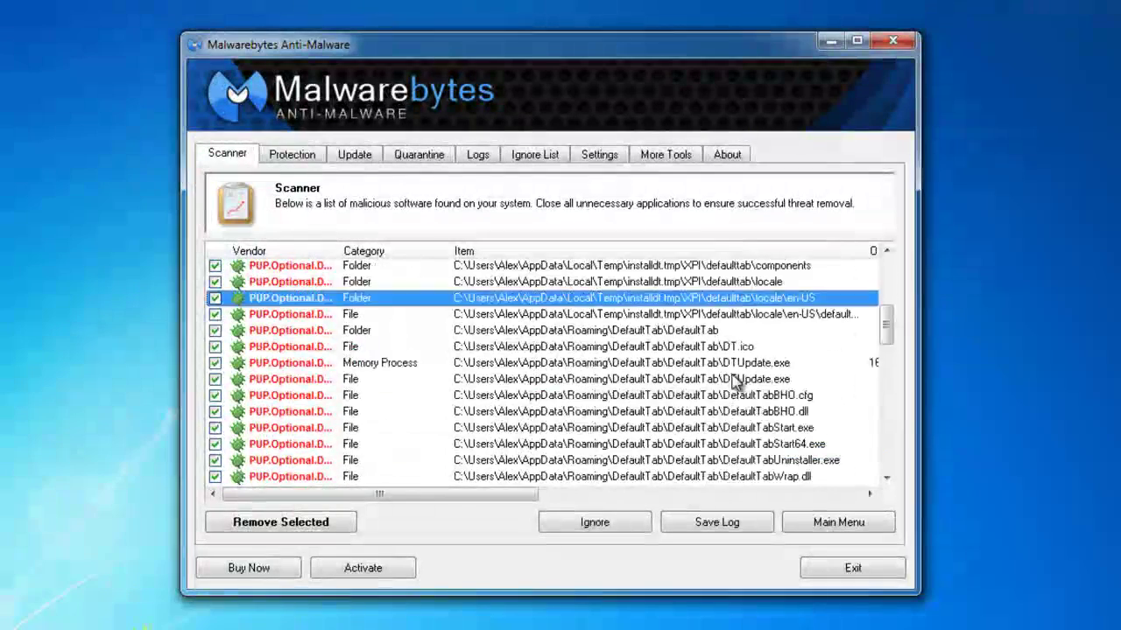
scroll(740, 381, "down", 10)
scroll(734, 382, "down", 5)
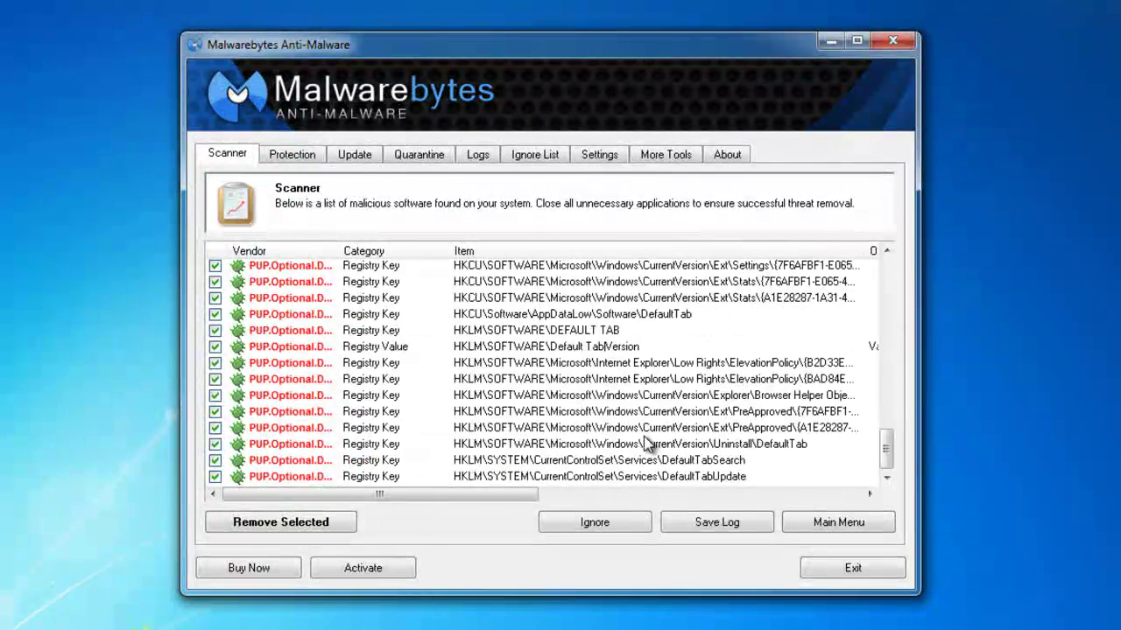
left_click(334, 526)
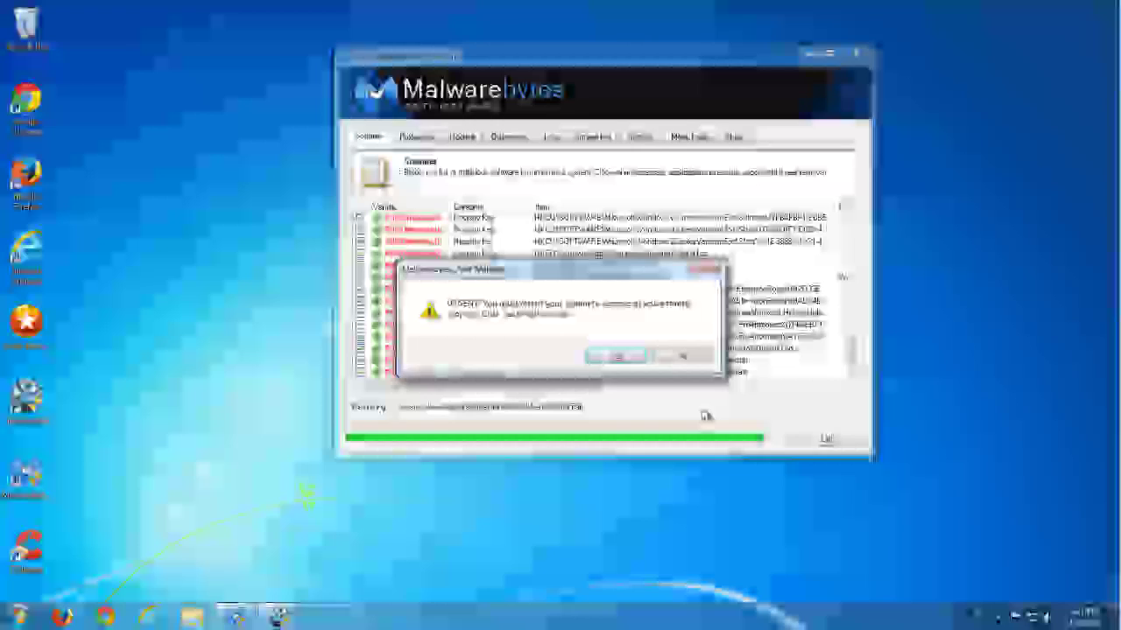
left_click(684, 357)
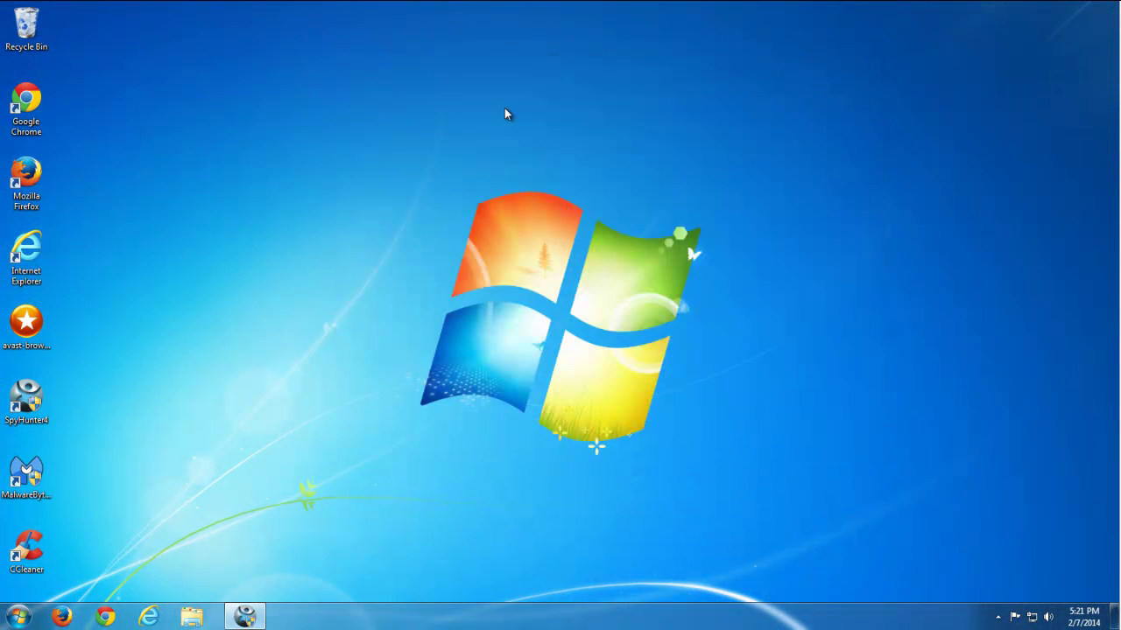
right_click(380, 132)
left_click(411, 173)
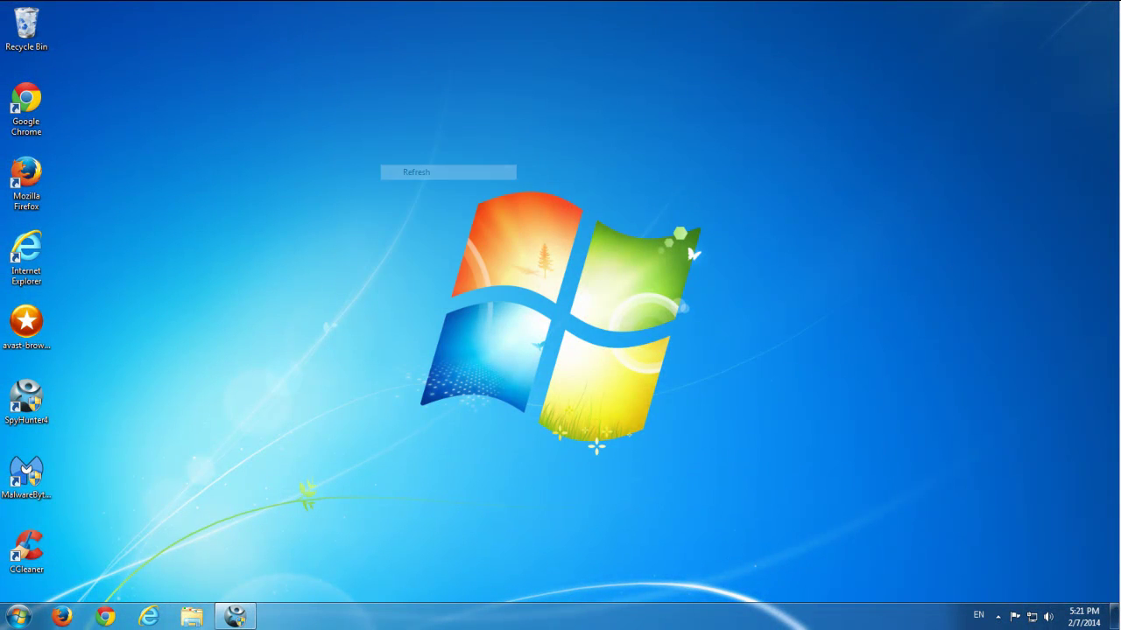
- Switch to SpyHunter, fix all threats, disable and clean both Site Finder Toolbar unknown objects, and close the program
left_click(235, 618)
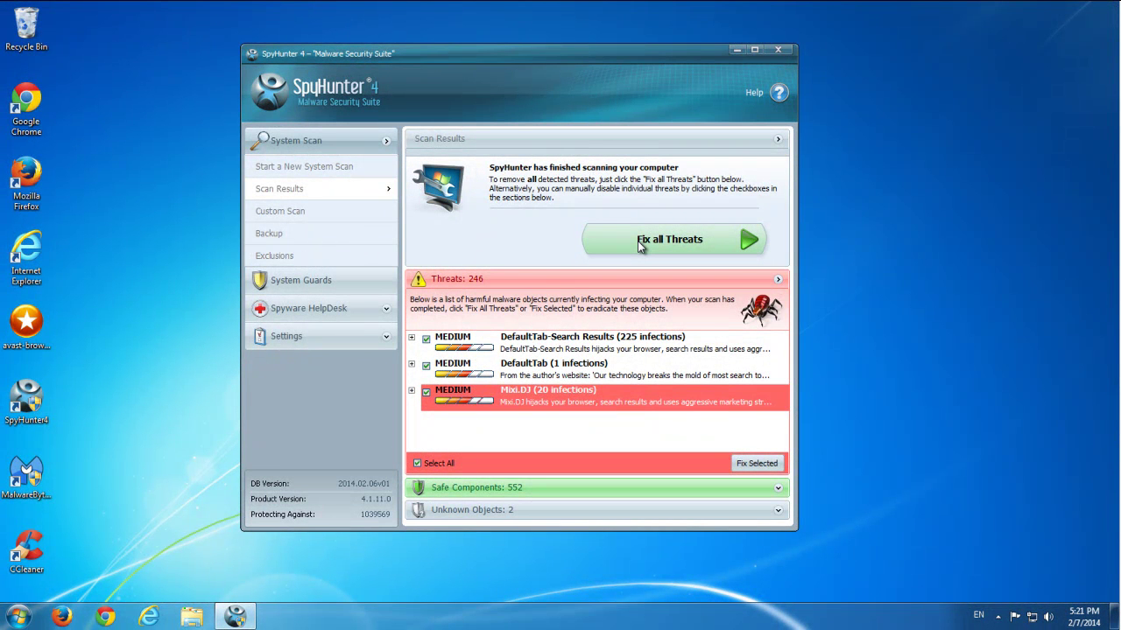
left_click(637, 241)
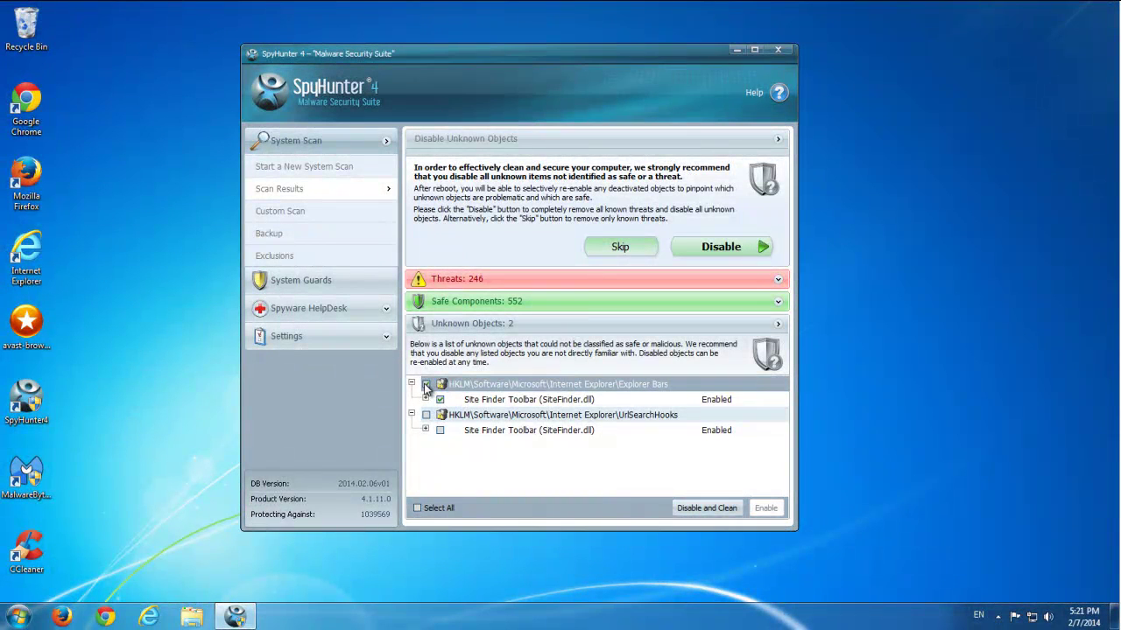
left_click(426, 415)
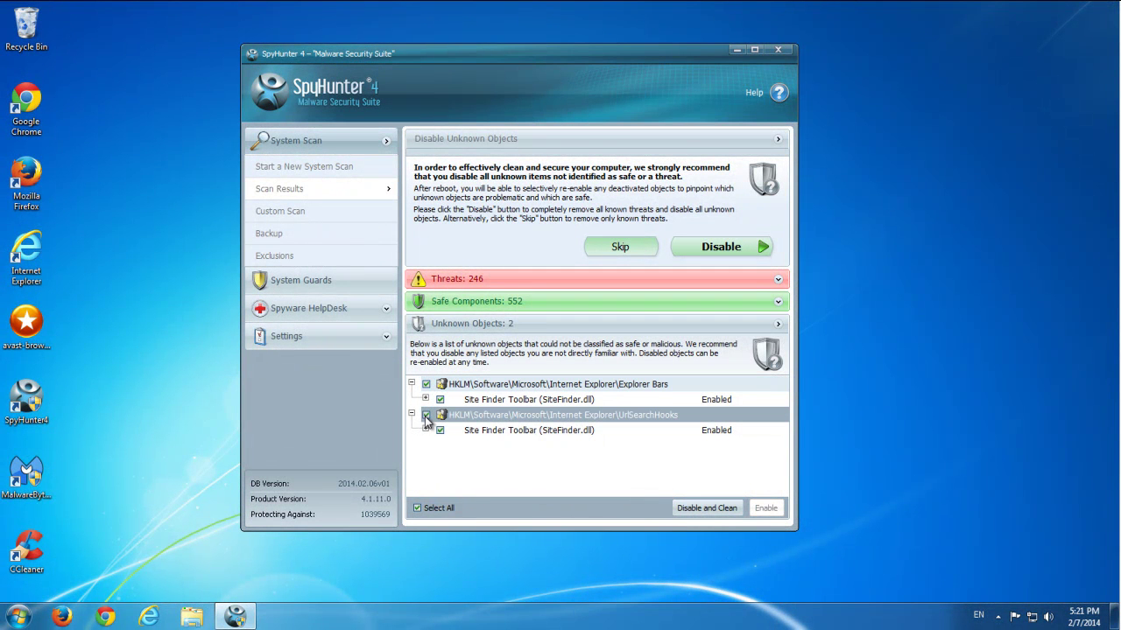
left_click(707, 509)
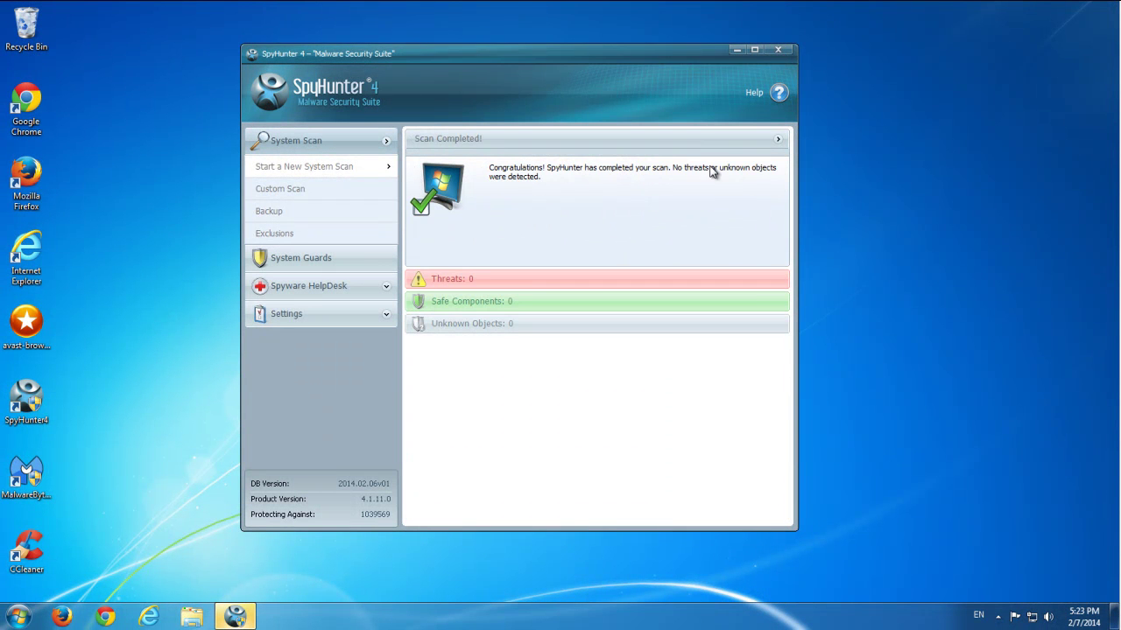
left_click(782, 53)
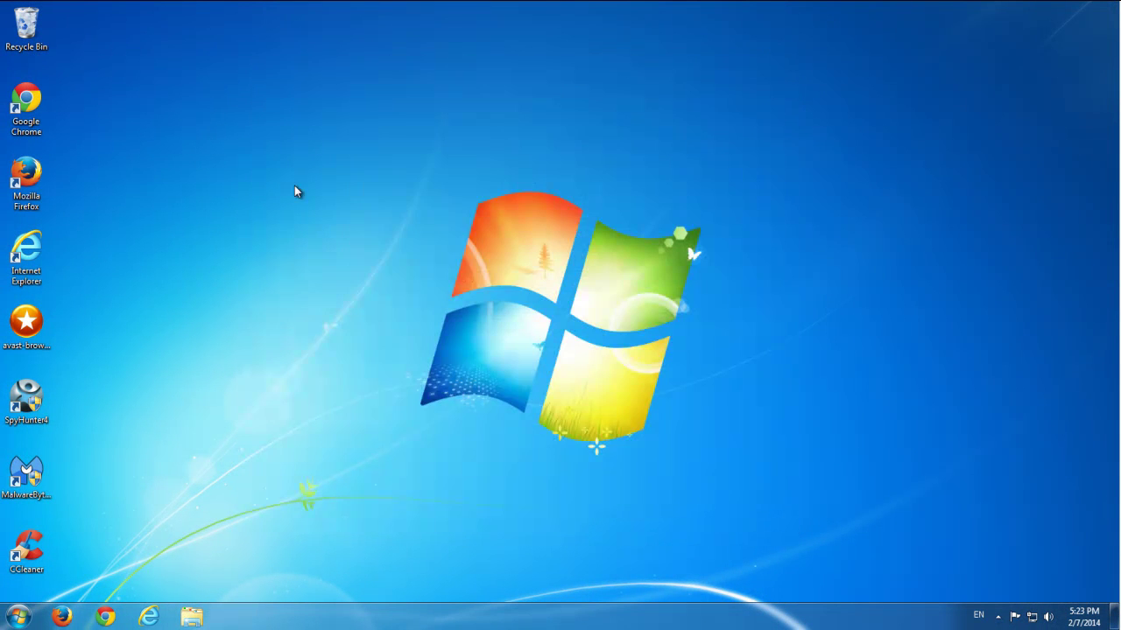
right_click(282, 188)
left_click(318, 227)
- Run Avast Browser Cleanup as administrator and allow it to make changes to the computer
right_click(31, 320)
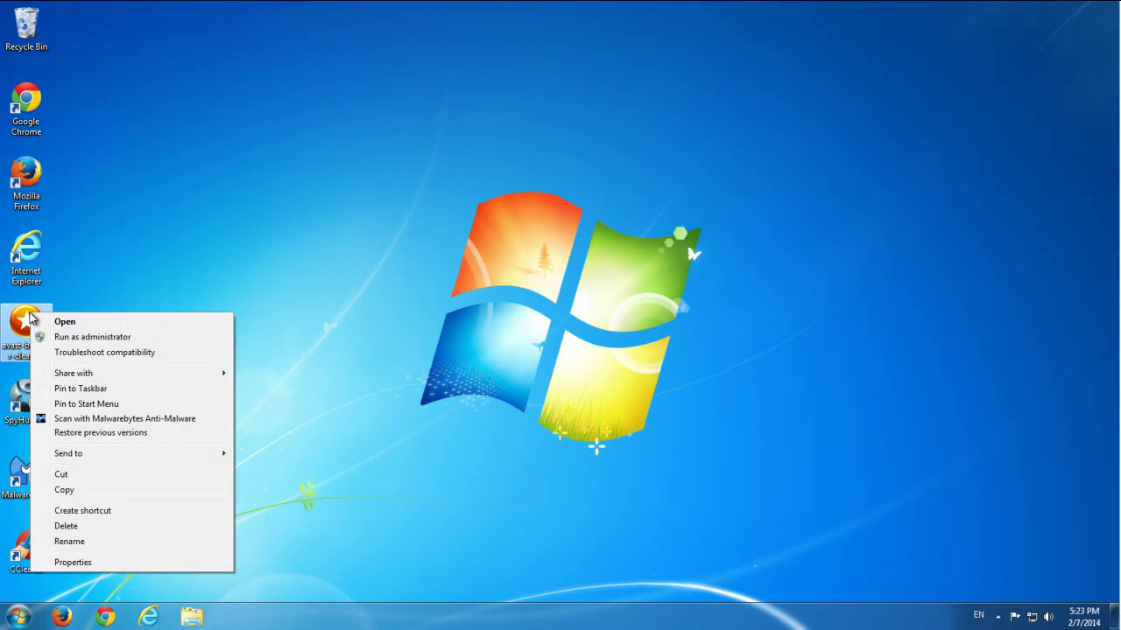
left_click(77, 337)
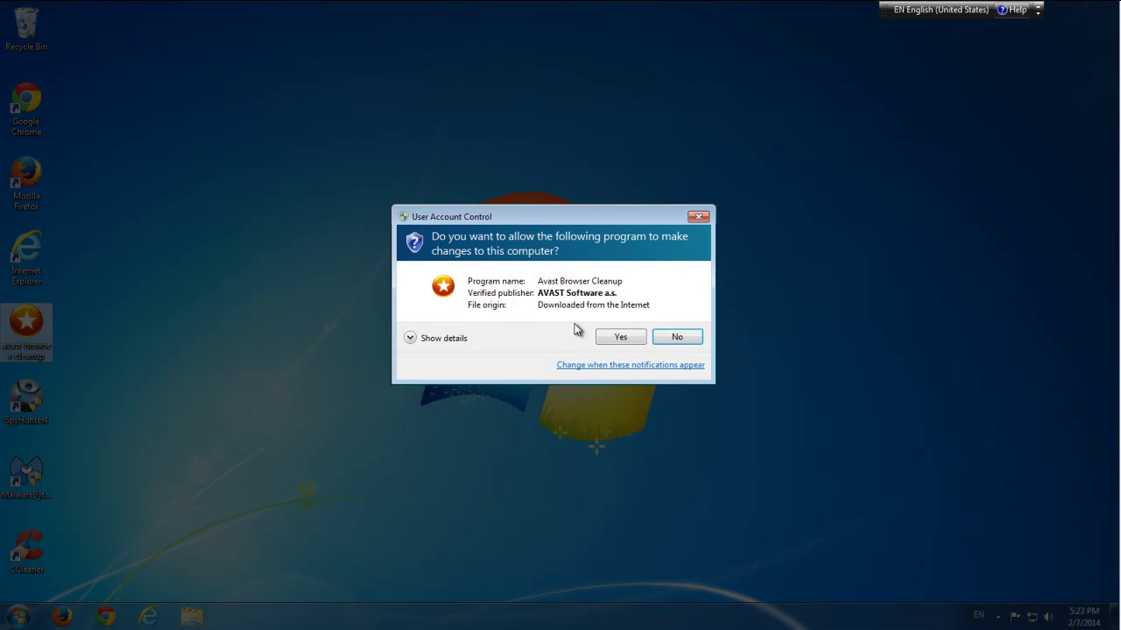
left_click(618, 337)
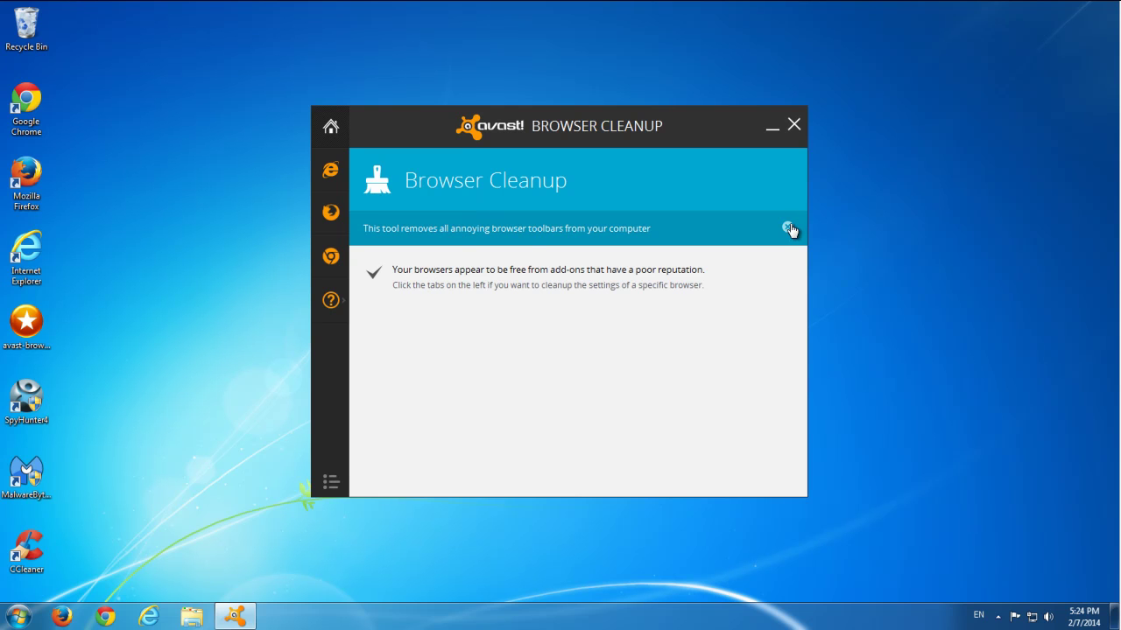
- Check the Internet Explorer, Firefox and Chrome add-on lists in Avast Browser Cleanup and close the tool
left_click(331, 173)
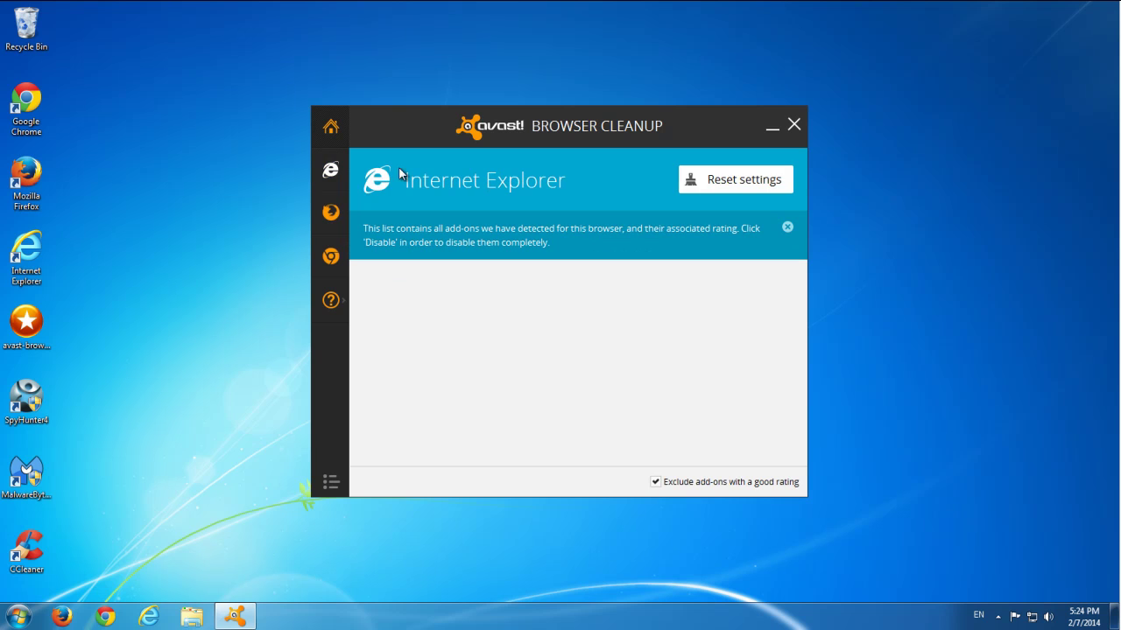
left_click(329, 215)
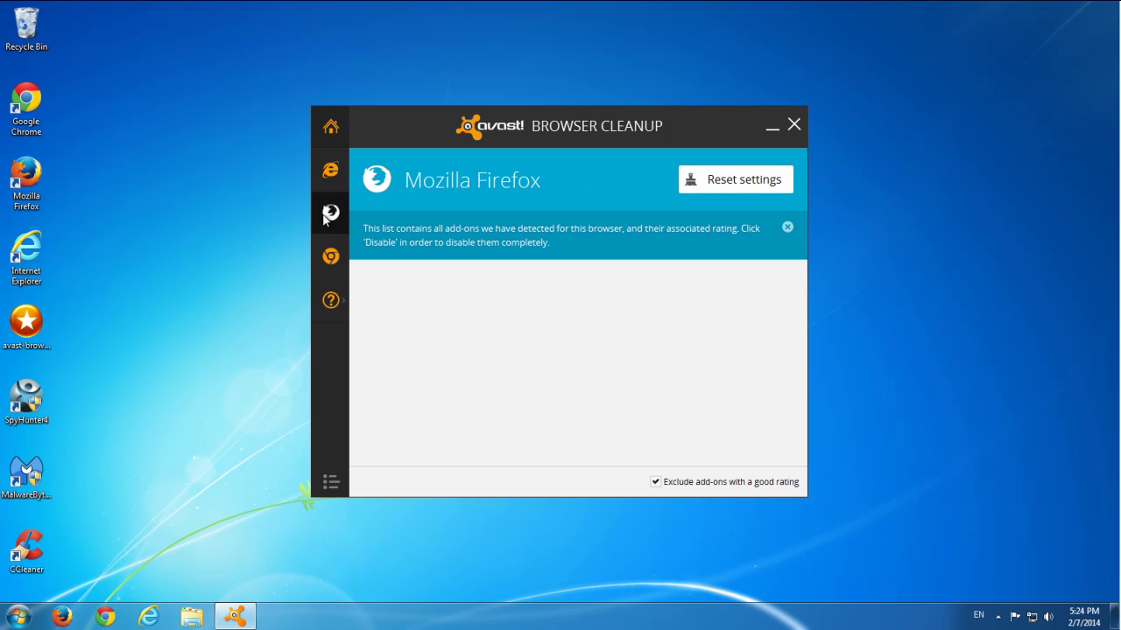
left_click(330, 255)
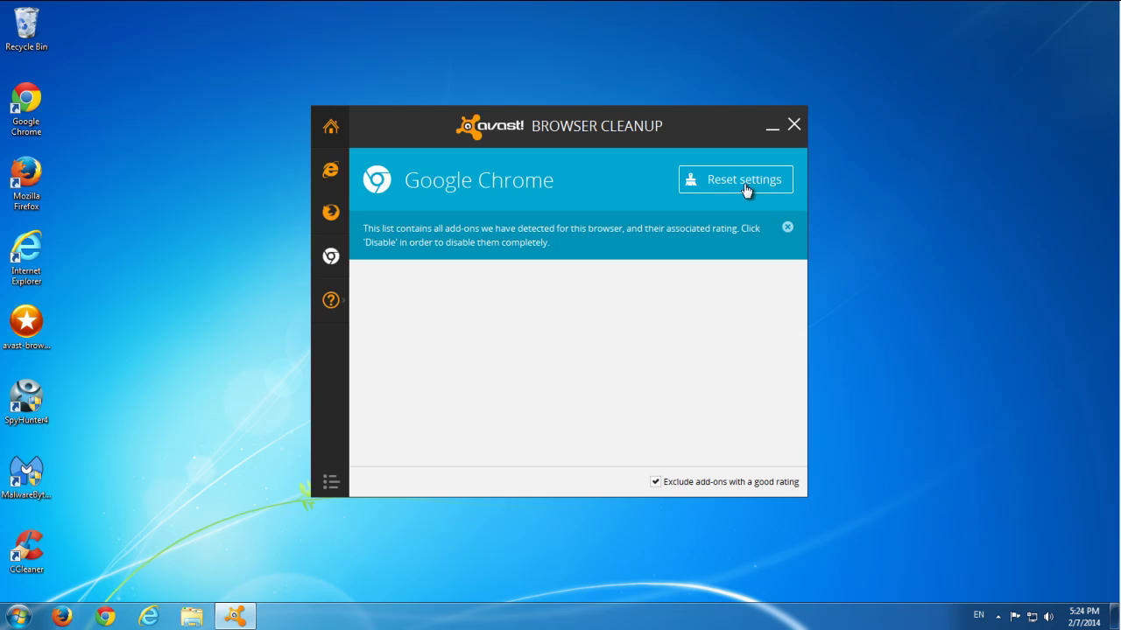
left_click(330, 126)
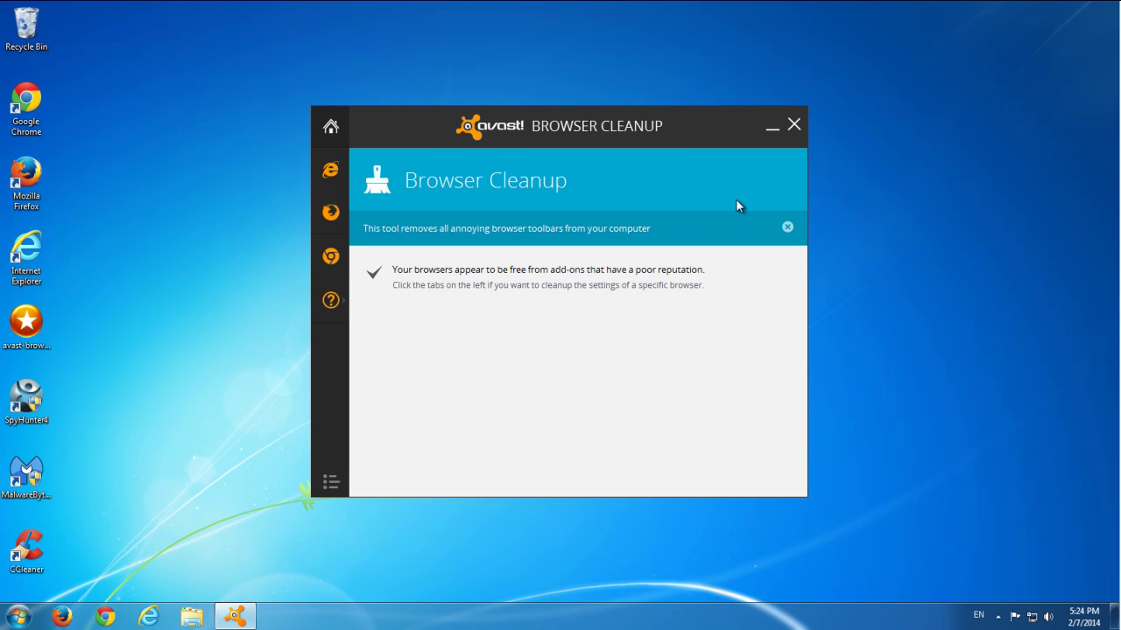
left_click(787, 230)
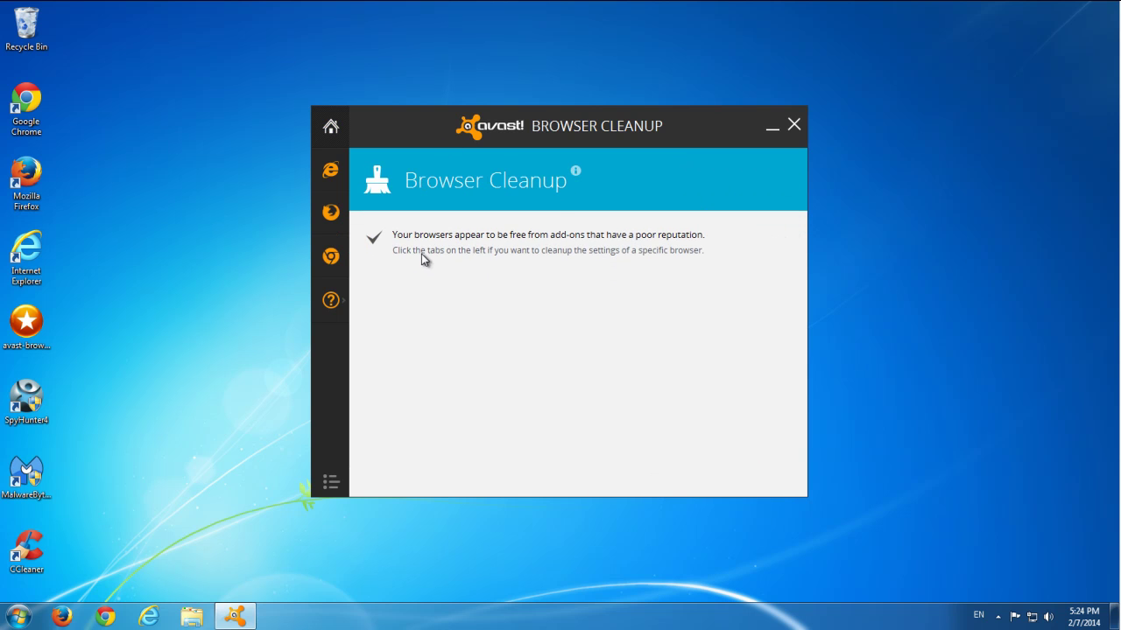
left_click(330, 170)
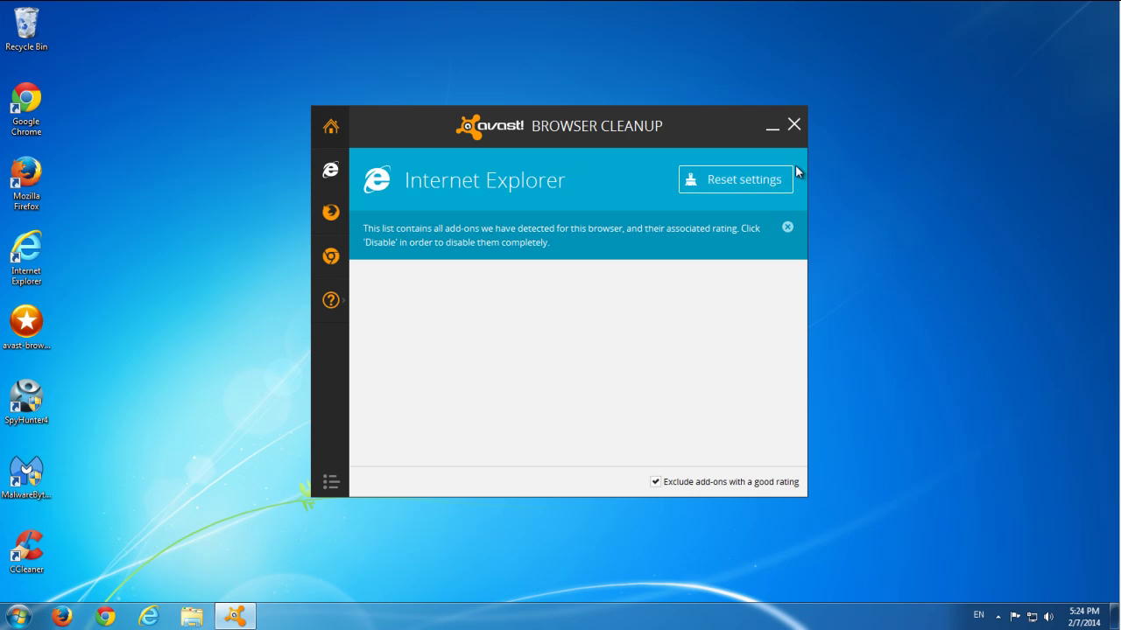
left_click(794, 125)
right_click(338, 166)
left_click(388, 205)
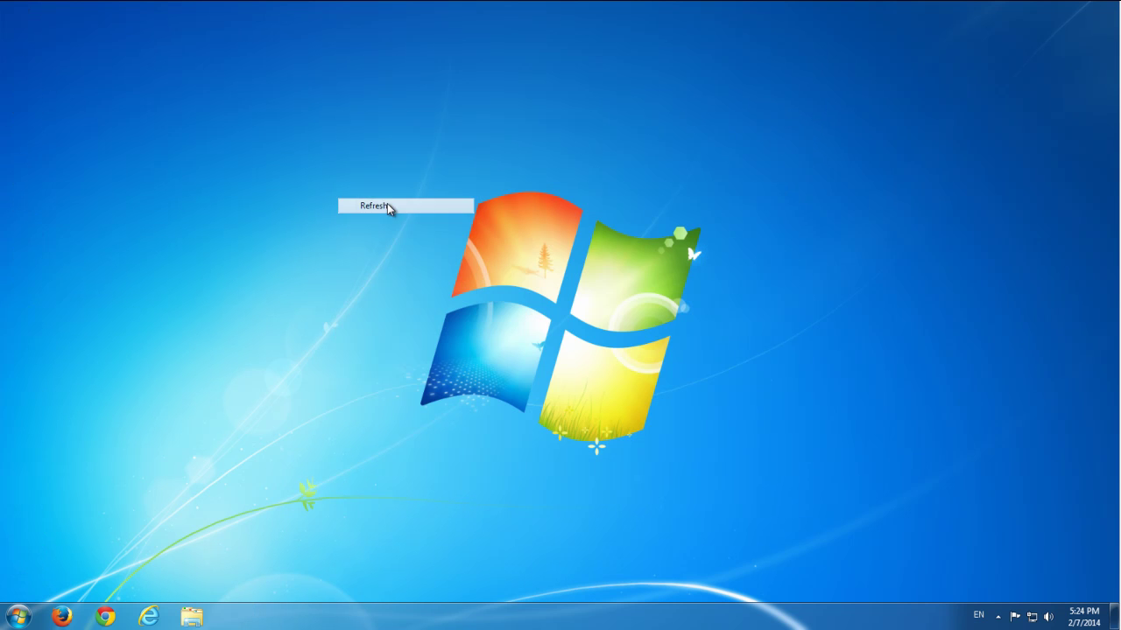
- Empty the Recycle Bin and confirm the permanent deletion
right_click(24, 34)
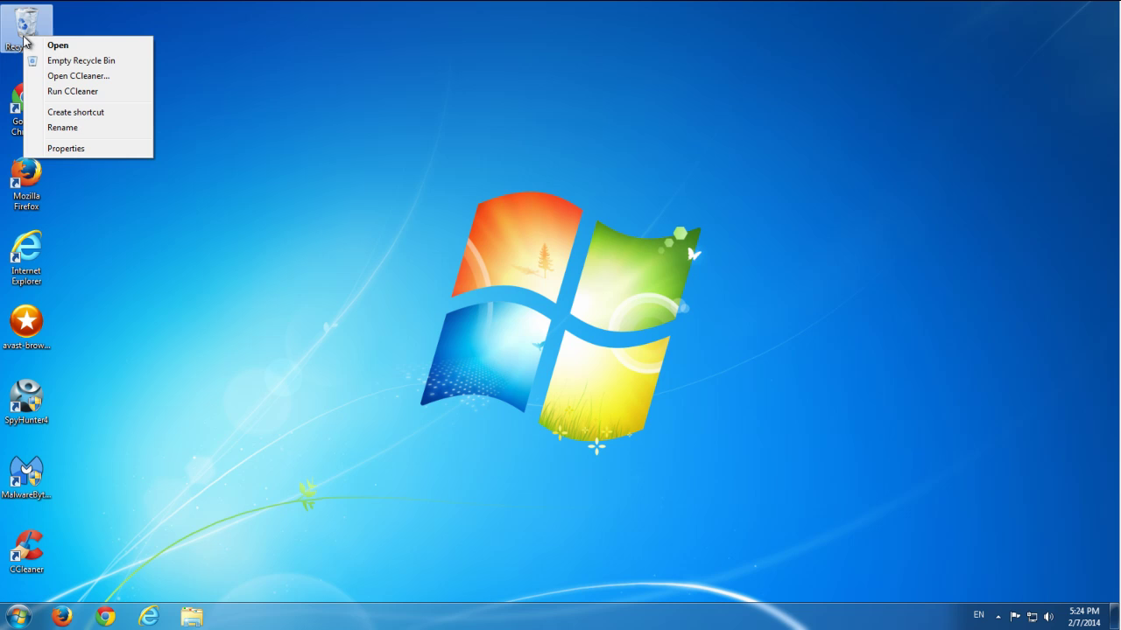
left_click(63, 63)
left_click(613, 357)
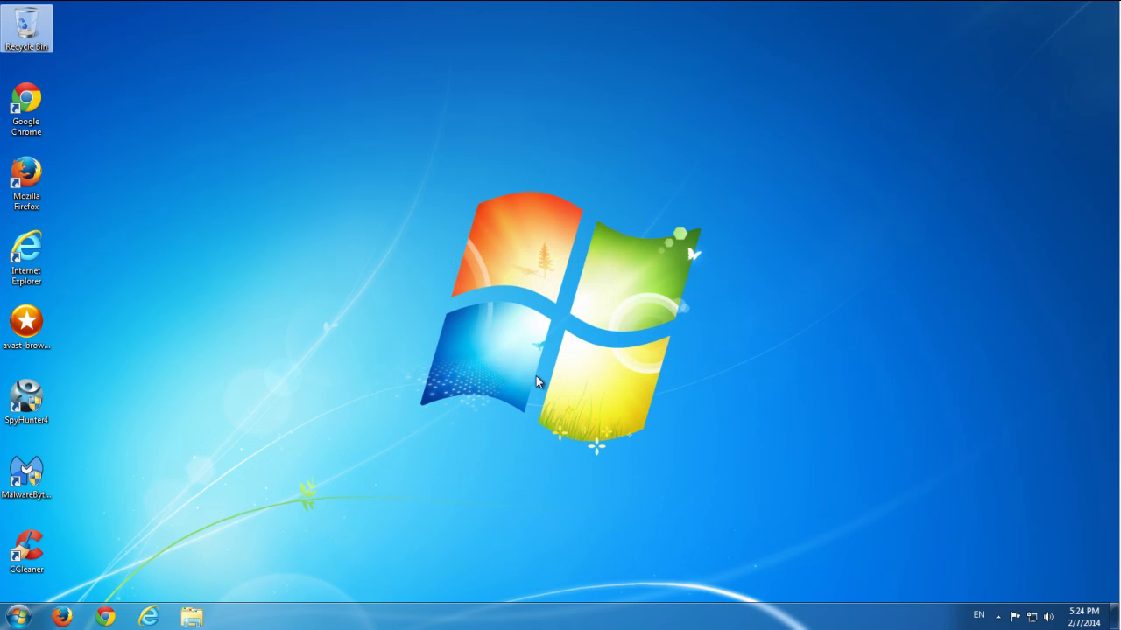
- Launch CCleaner, analyze the system with the selected cleaning options and run the cleaner, confirming the deletion
double_click(26, 550)
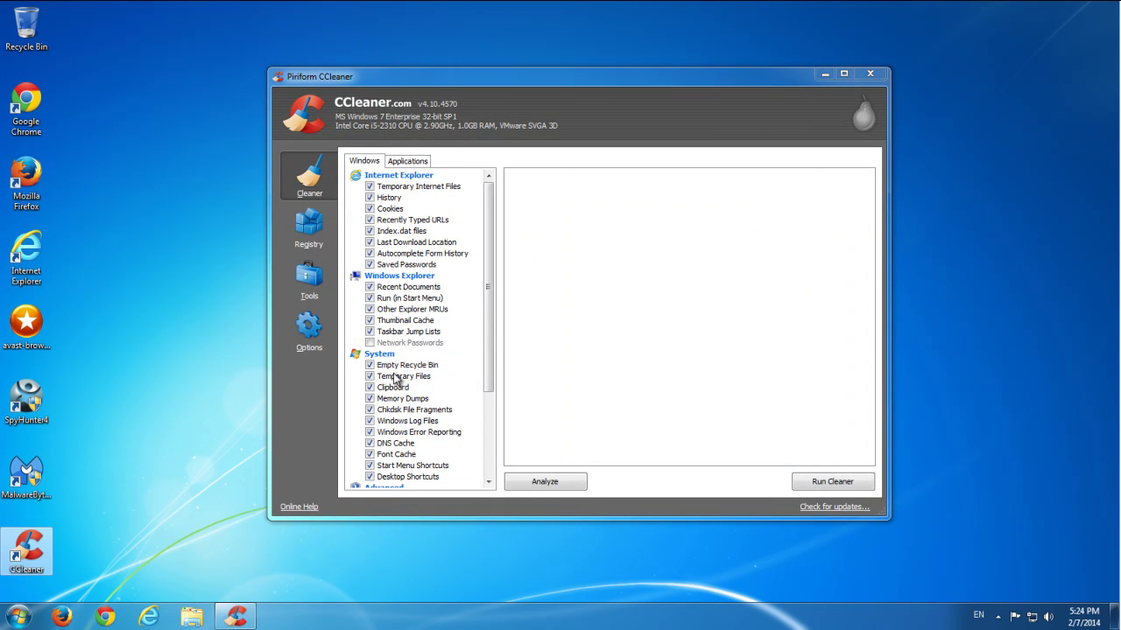
left_click(553, 490)
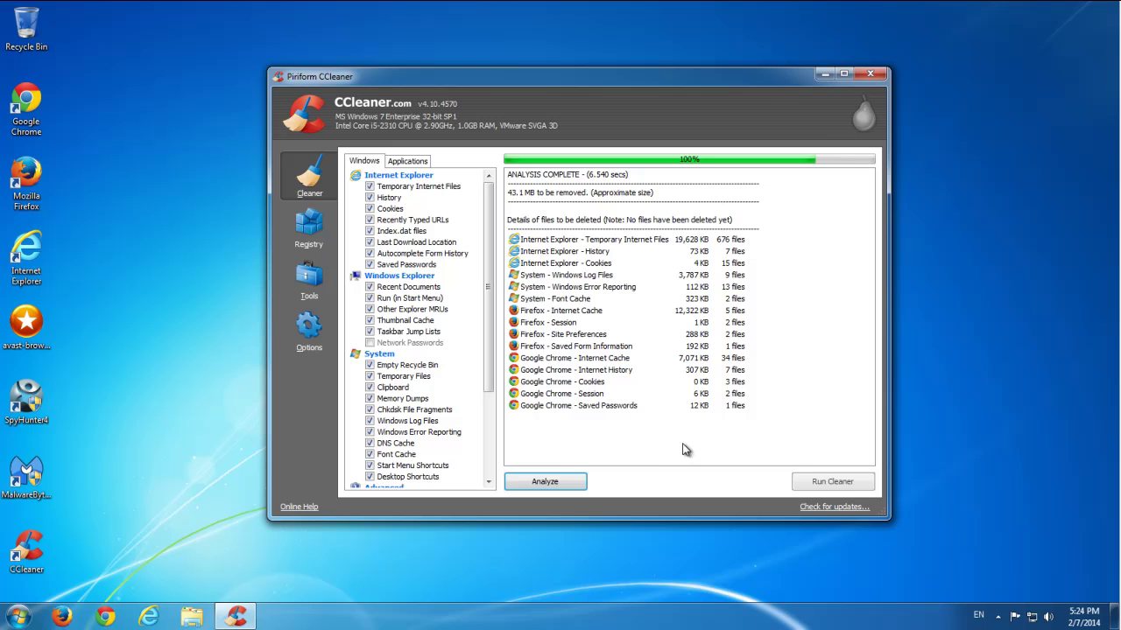
left_click(829, 483)
left_click(674, 273)
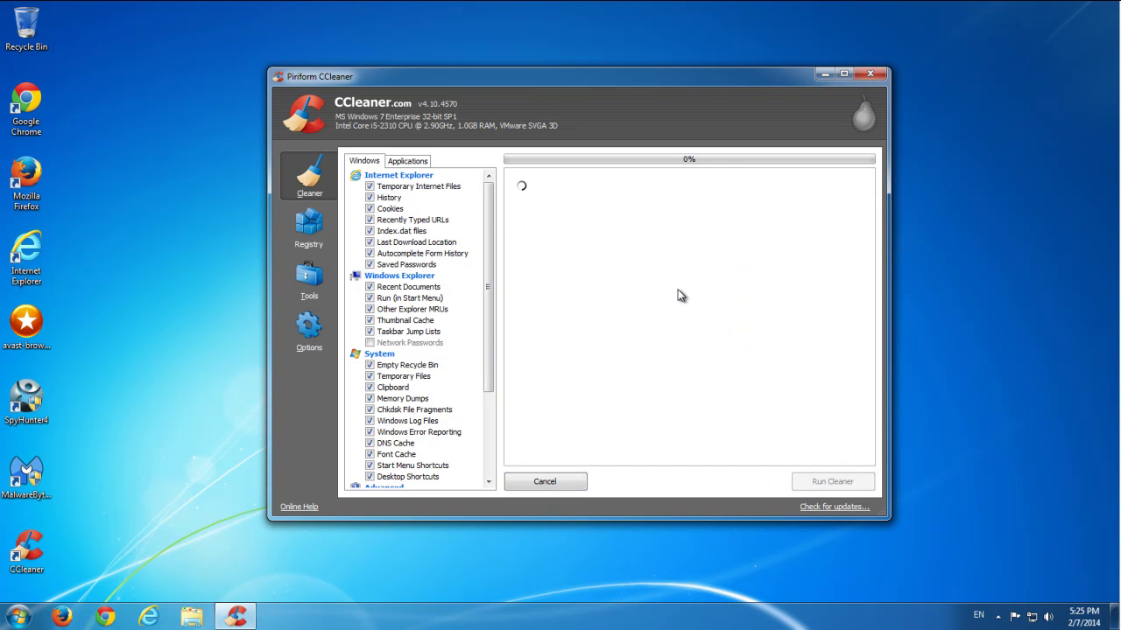